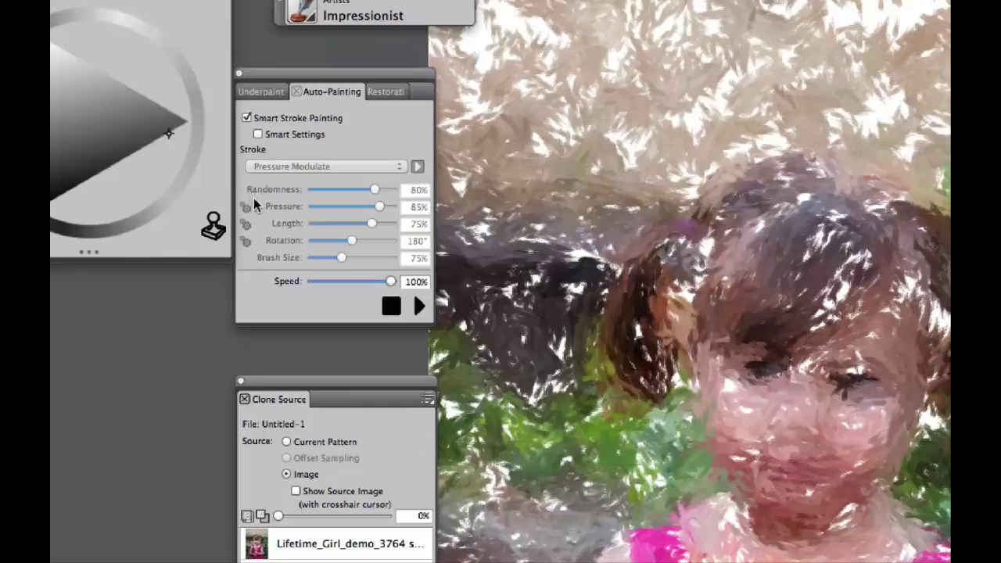
# Turn off Smart Stroke Painting and set the auto-painting stroke rotation to 184°
pyautogui.click(246, 119)
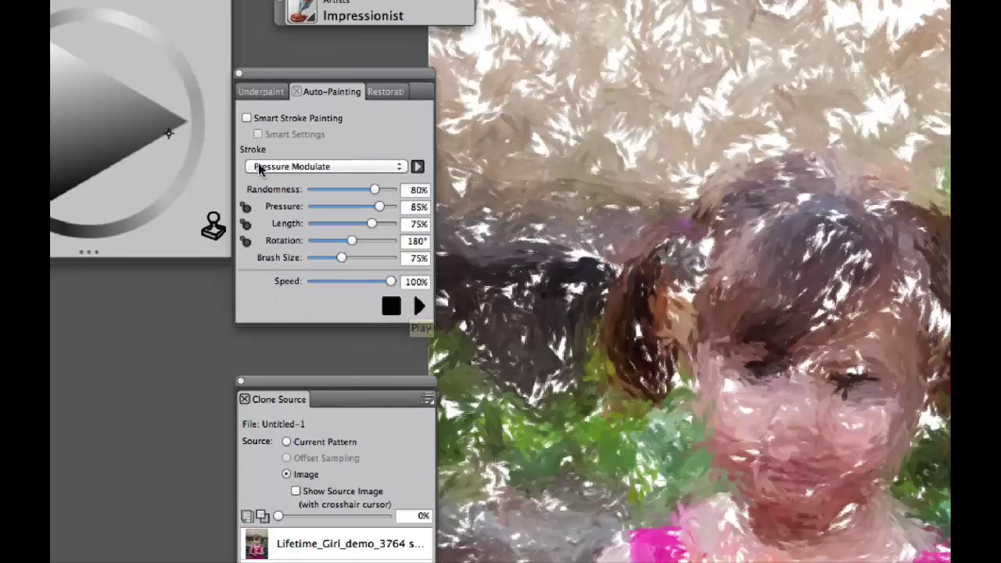
pyautogui.moveTo(352, 241)
pyautogui.mouseDown()
pyautogui.moveTo(332, 242)
pyautogui.moveTo(352, 241)
pyautogui.mouseUp()
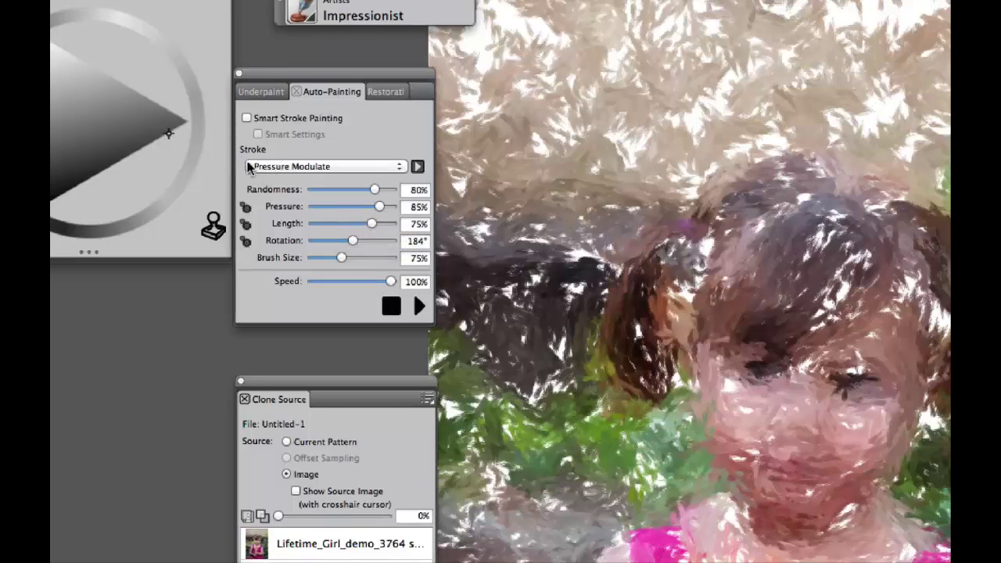
# Select the Sketchy Circle stroke and pick a bright cyan paint colour instead of the clone colour
pyautogui.click(341, 167)
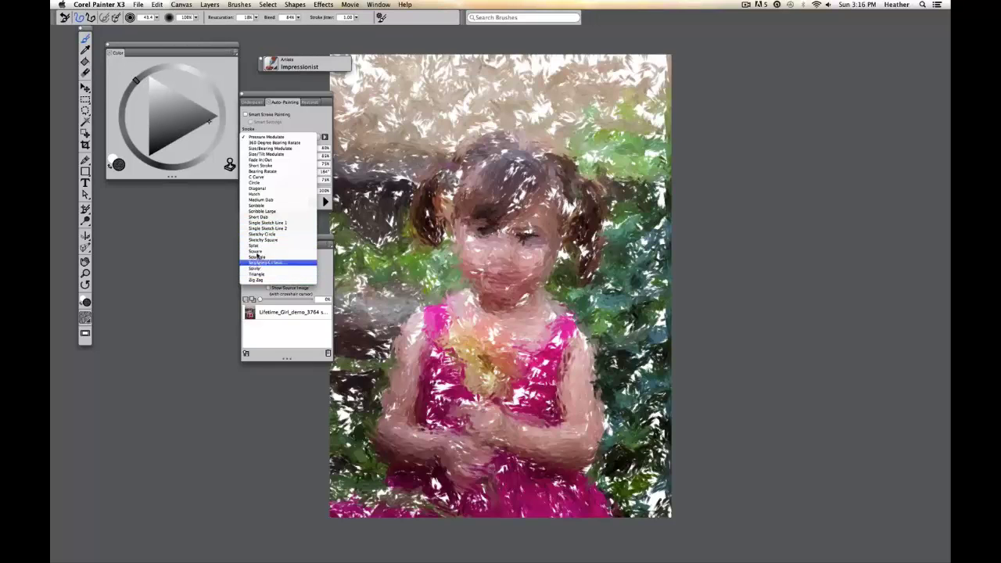
pyautogui.click(262, 234)
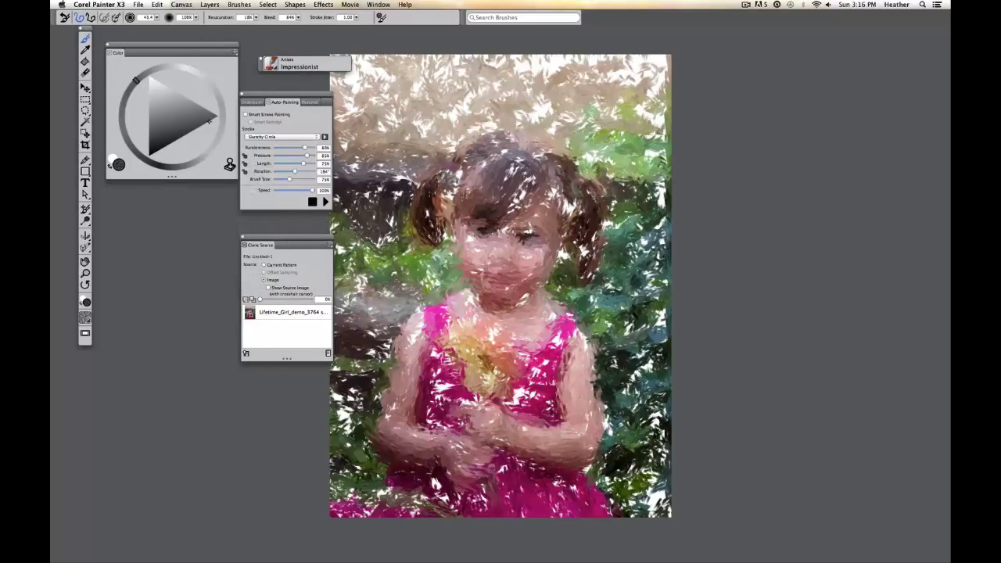
pyautogui.scroll(5, 391, 199)
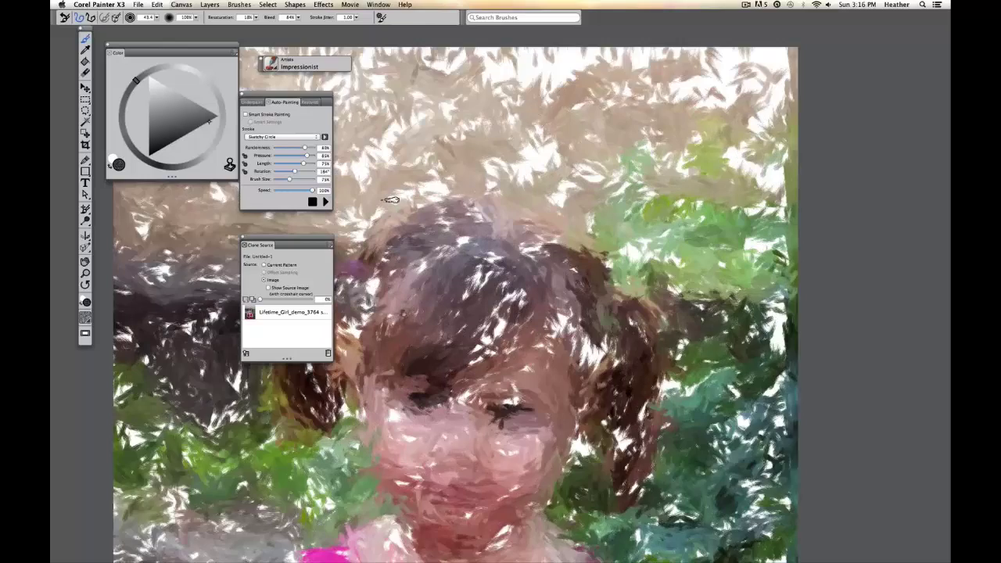
pyautogui.scroll(-2, 391, 199)
pyautogui.moveTo(421, 204); pyautogui.dragTo(463, 168)
pyautogui.moveTo(152, 119); pyautogui.dragTo(167, 82)
pyautogui.moveTo(164, 144); pyautogui.dragTo(158, 92)
pyautogui.moveTo(193, 157); pyautogui.dragTo(198, 149)
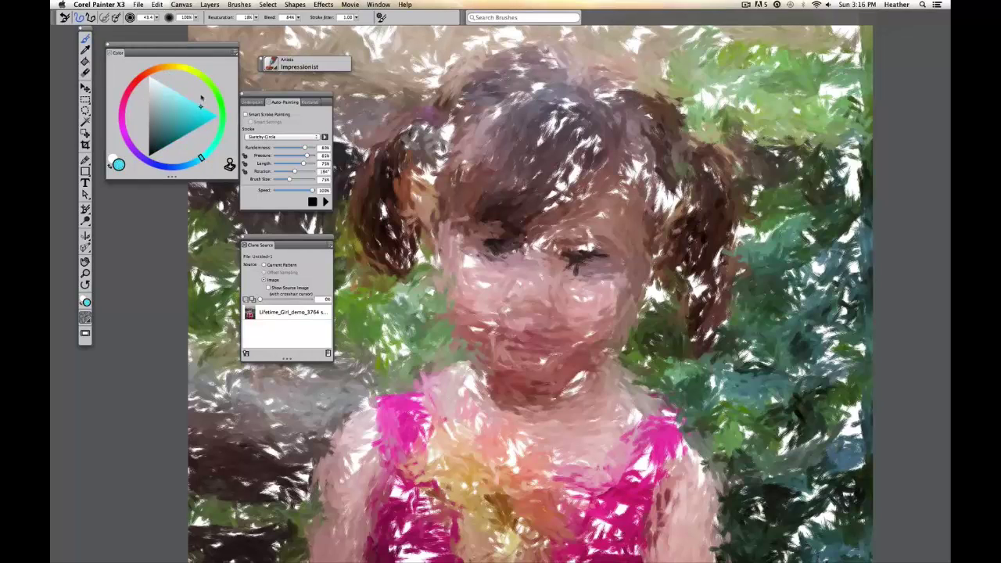
# Auto-paint a cyan sample of the Sketchy Circle stroke over the portrait and undo all the test marks
pyautogui.click(325, 201)
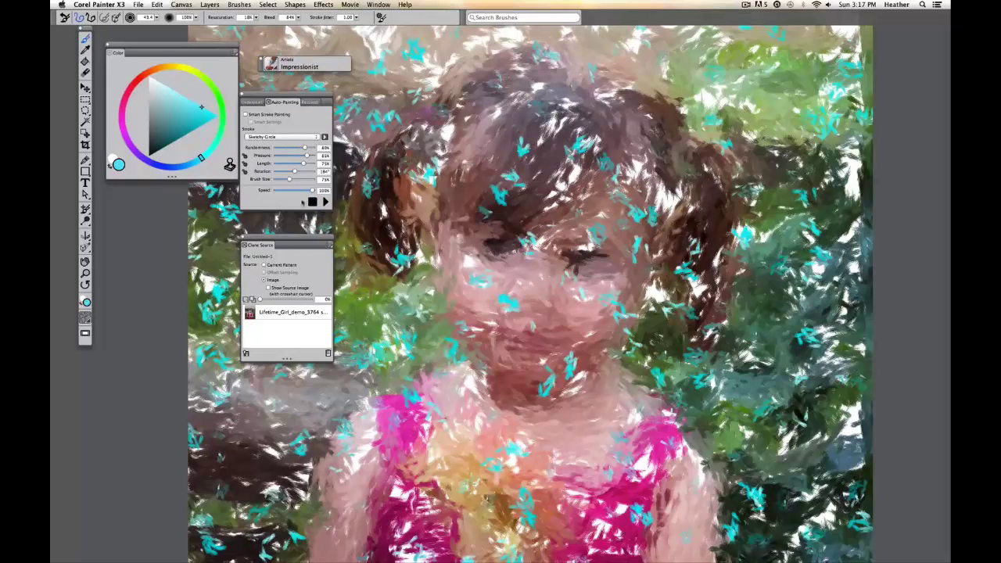
pyautogui.press('super+z')
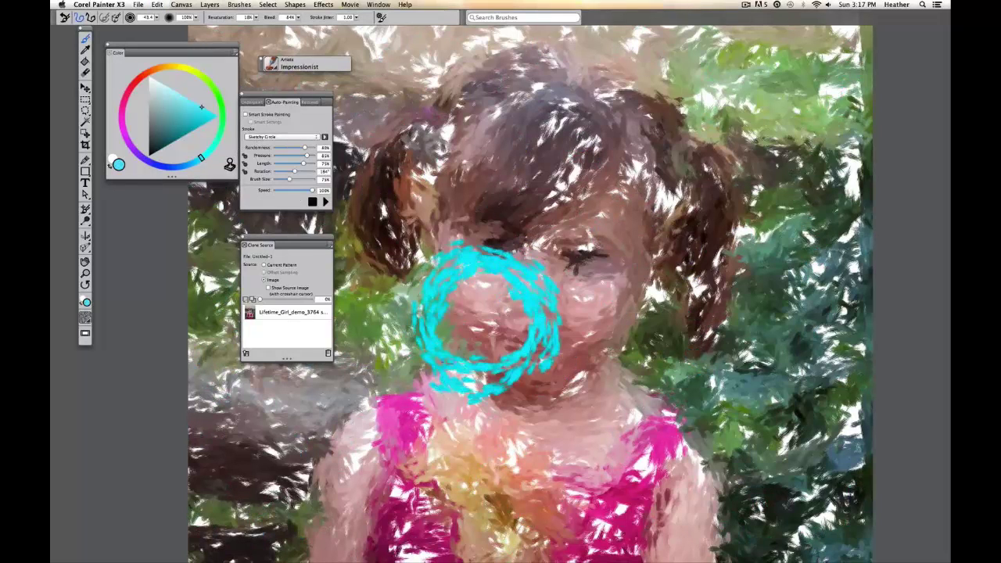
pyautogui.press('super+z')
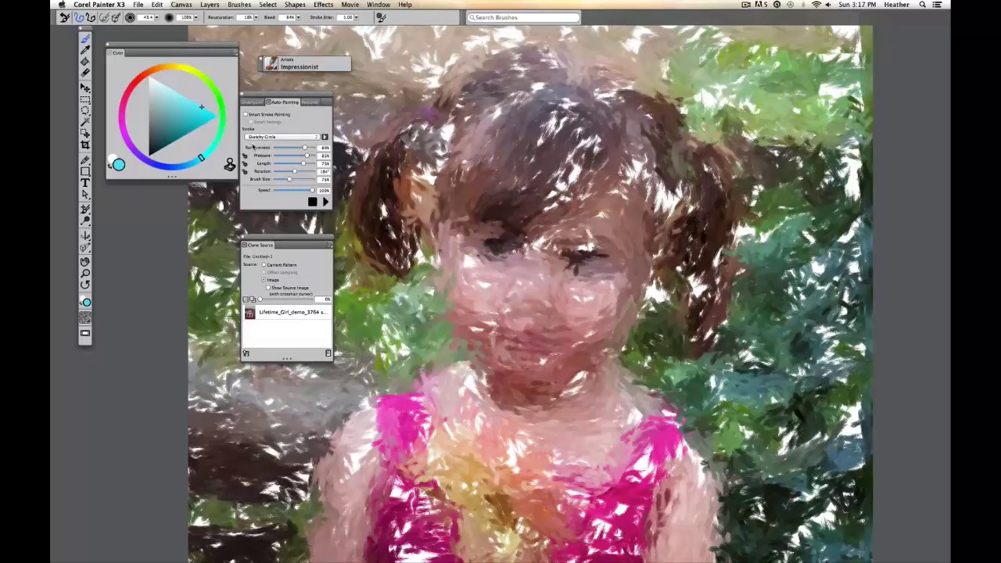
# Try the Sketchy Square stroke with a cyan auto-painted sample over the portrait and undo it
pyautogui.click(253, 138)
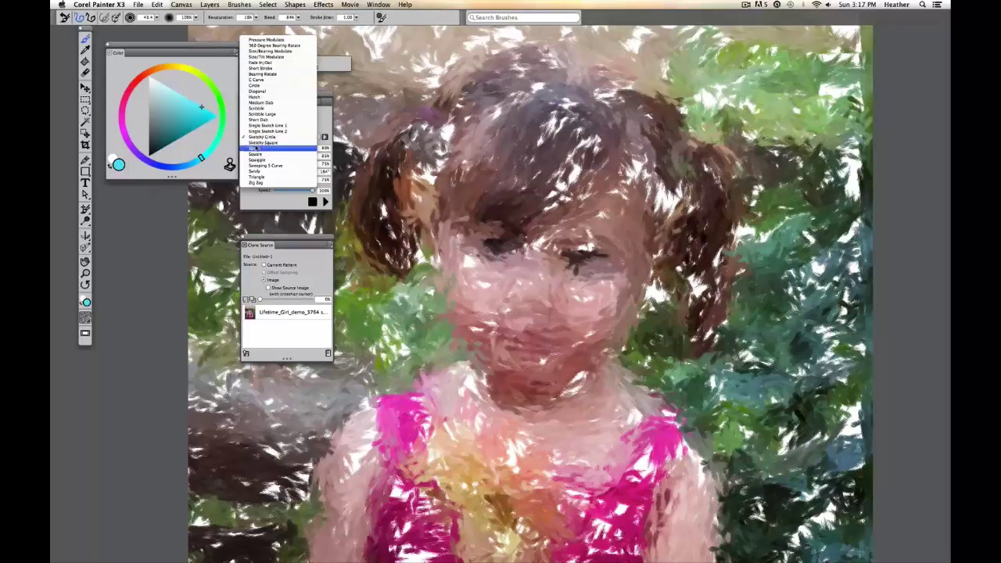
pyautogui.click(271, 142)
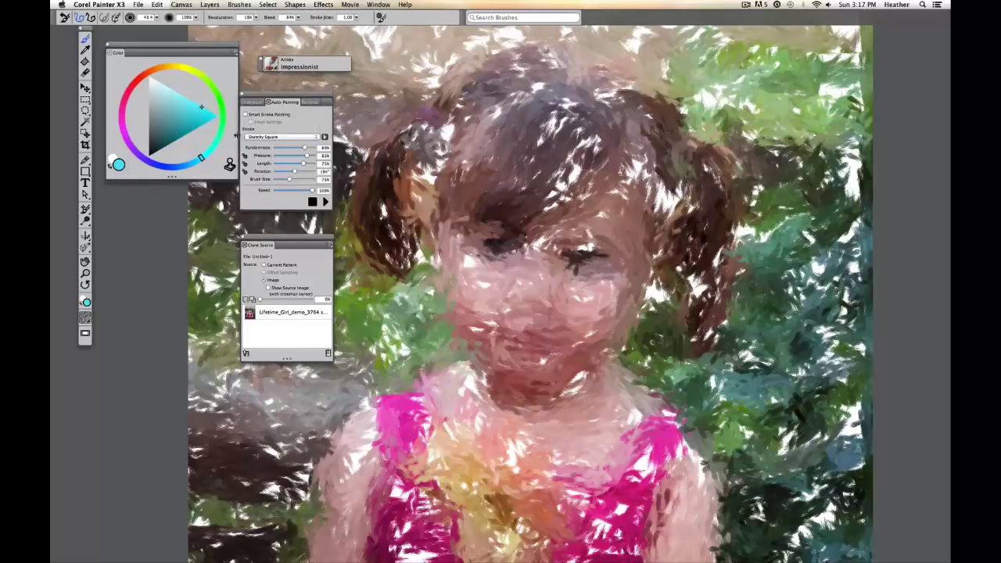
pyautogui.click(326, 202)
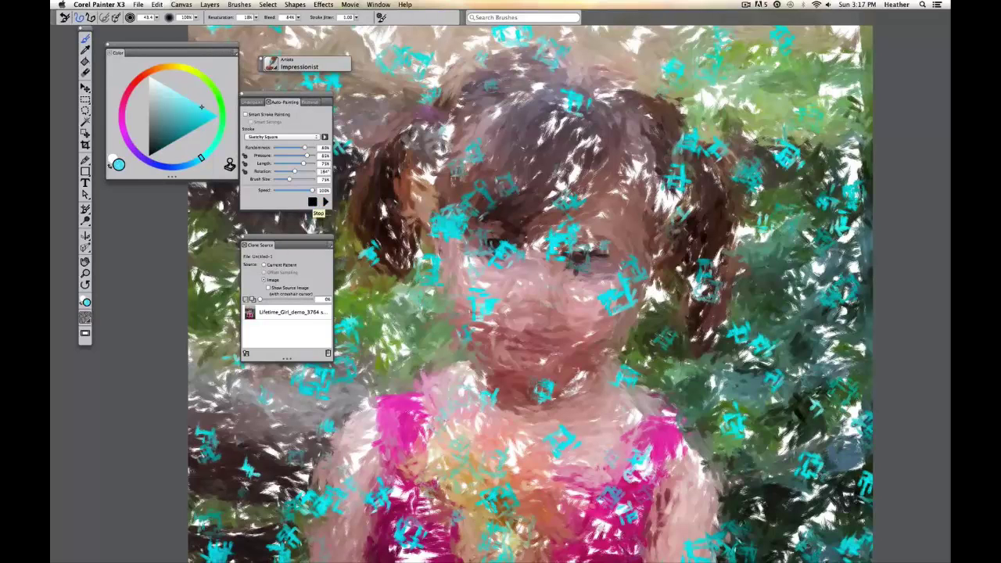
pyautogui.press('super+z')
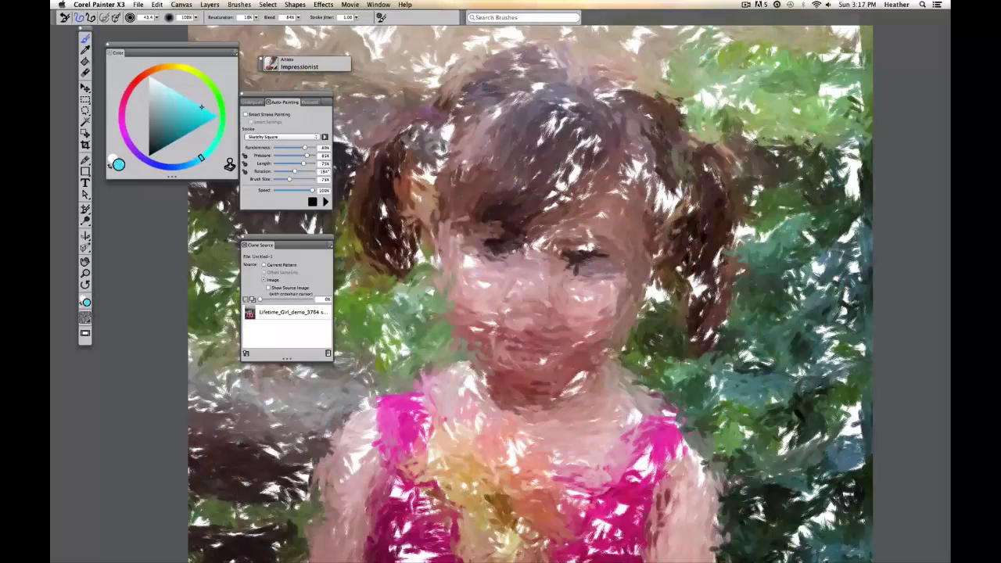
# Select the C Curve stroke, test it with cyan auto-painting and undo the sample
pyautogui.click(278, 138)
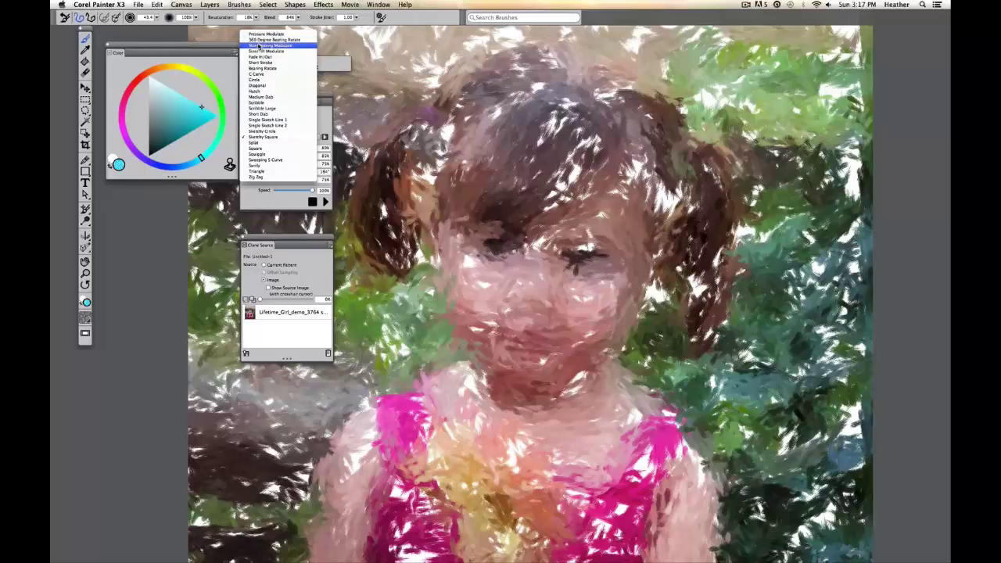
pyautogui.click(262, 73)
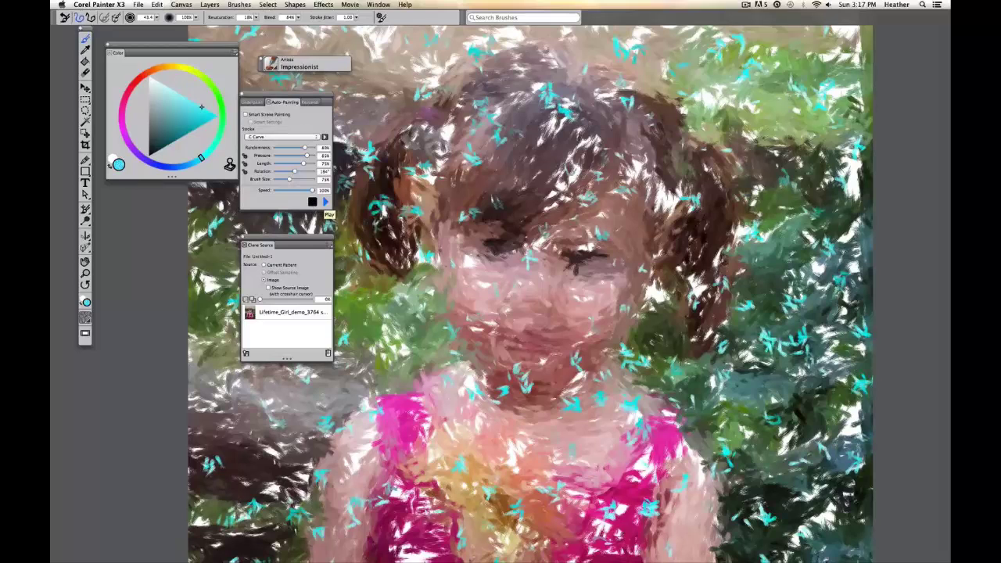
pyautogui.click(312, 202)
pyautogui.hotkey('ctrl', 'z')
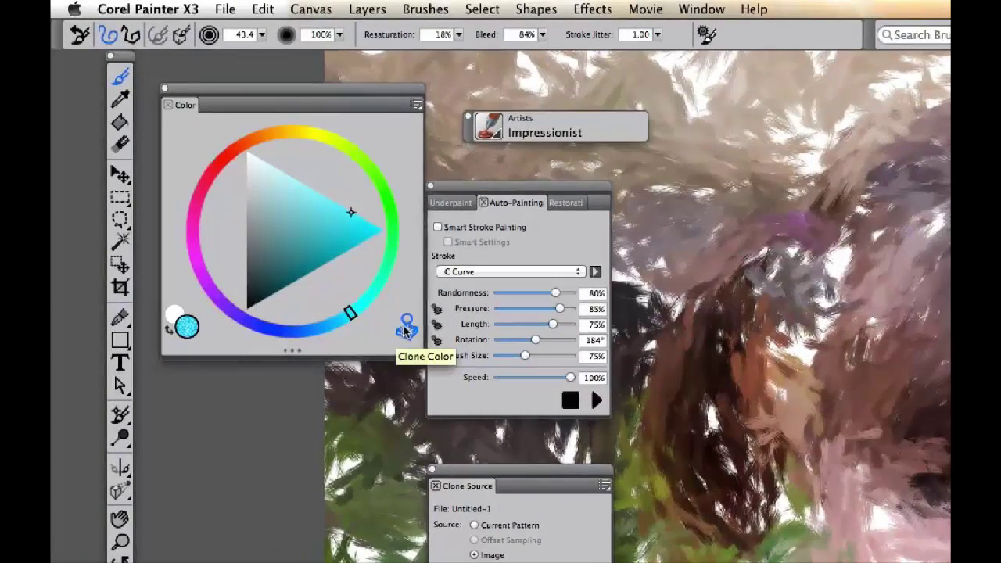
# Turn on Clone Color and auto-paint a pass of C Curve strokes over the portrait with the Impressionist brush
pyautogui.click(406, 327)
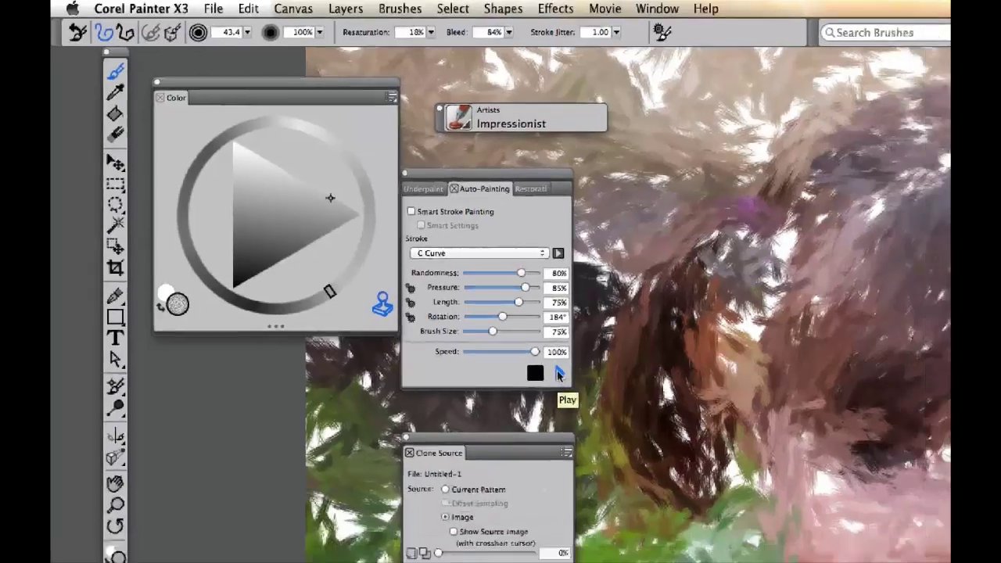
pyautogui.click(558, 373)
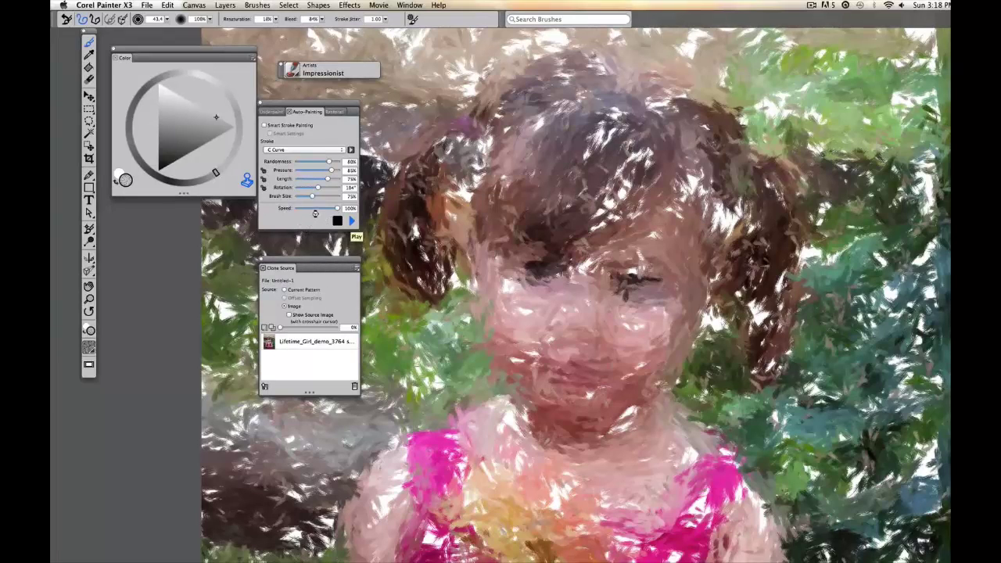
pyautogui.click(338, 221)
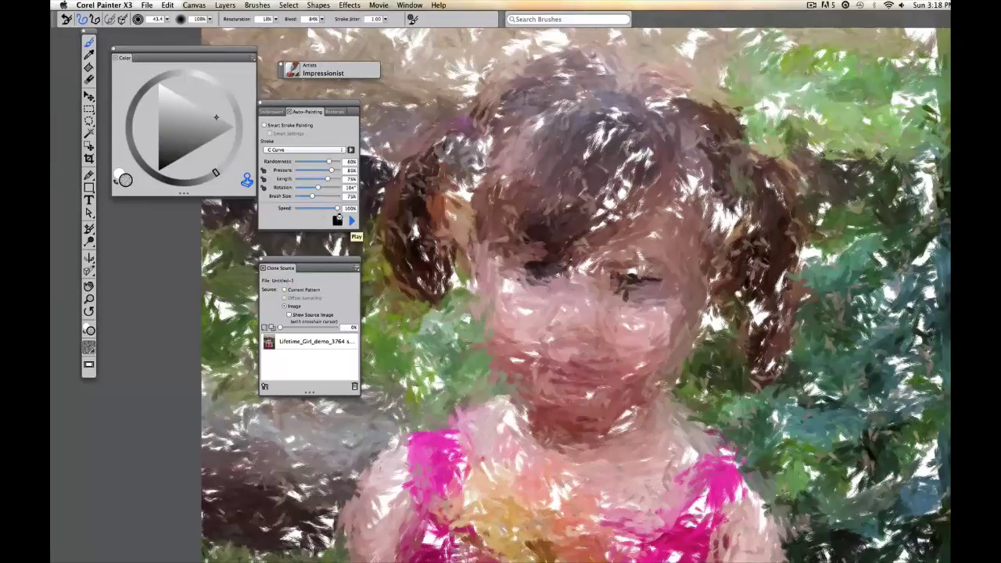
# Switch to the Sargent Brush from the Artists category and turn Clone Color back on
pyautogui.press('super+minus')
pyautogui.press('super+minus')
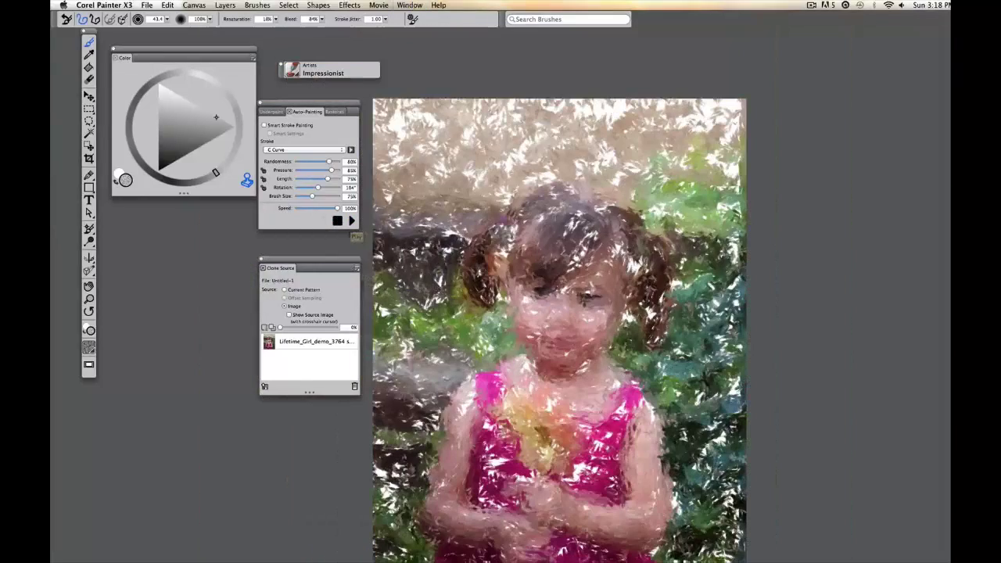
pyautogui.moveTo(499, 183); pyautogui.dragTo(477, 165)
pyautogui.press('super+plus')
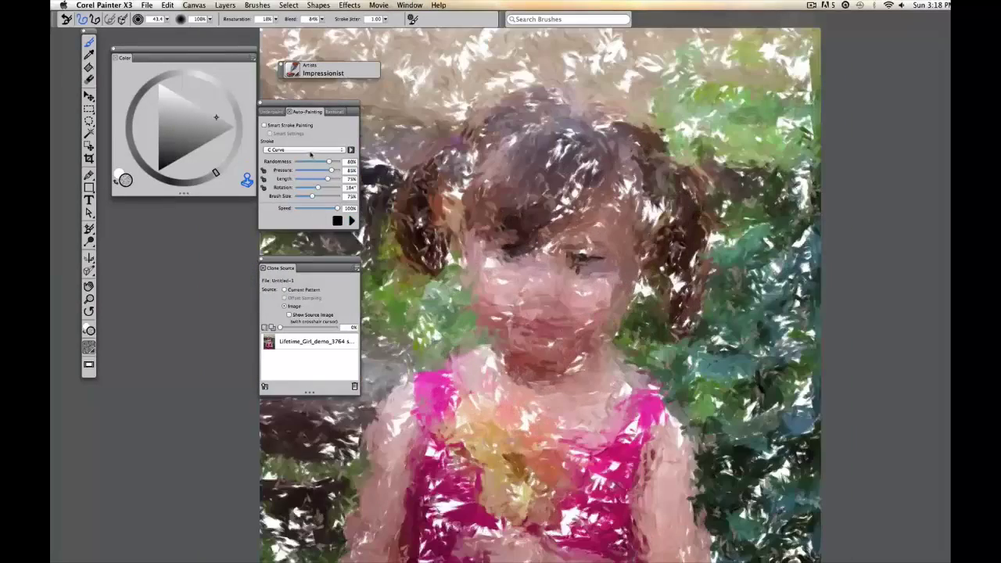
pyautogui.moveTo(414, 285); pyautogui.dragTo(440, 268)
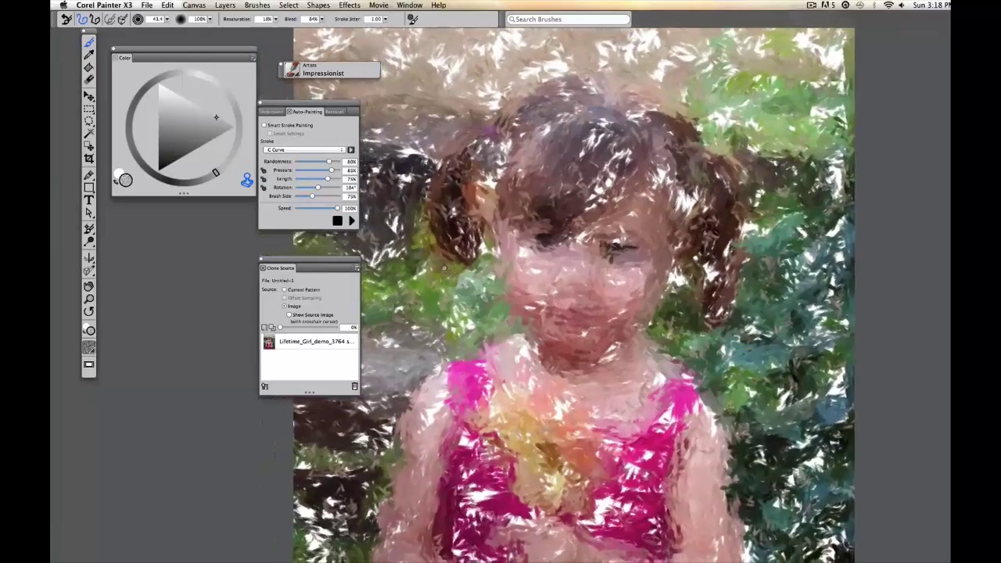
pyautogui.click(329, 71)
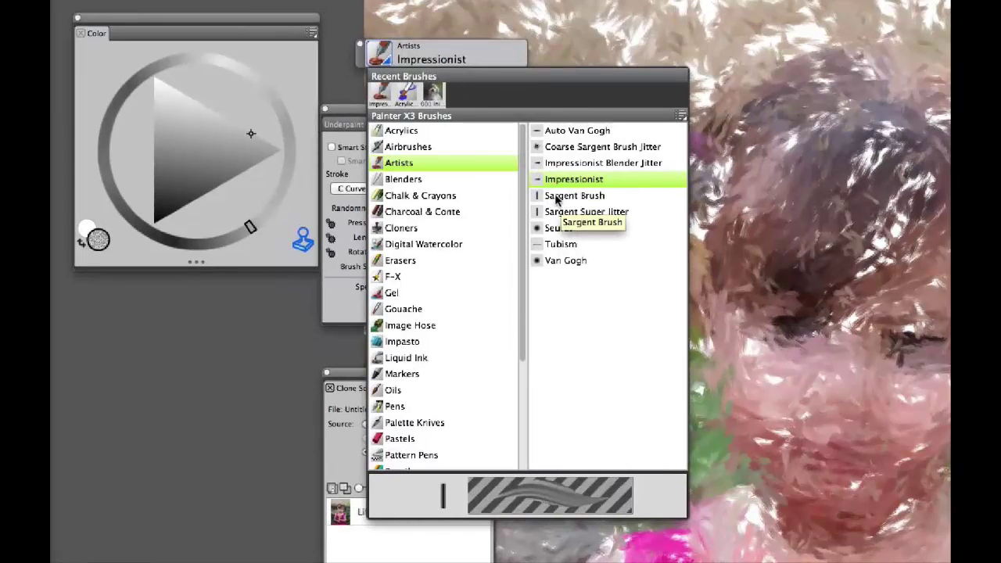
pyautogui.click(548, 195)
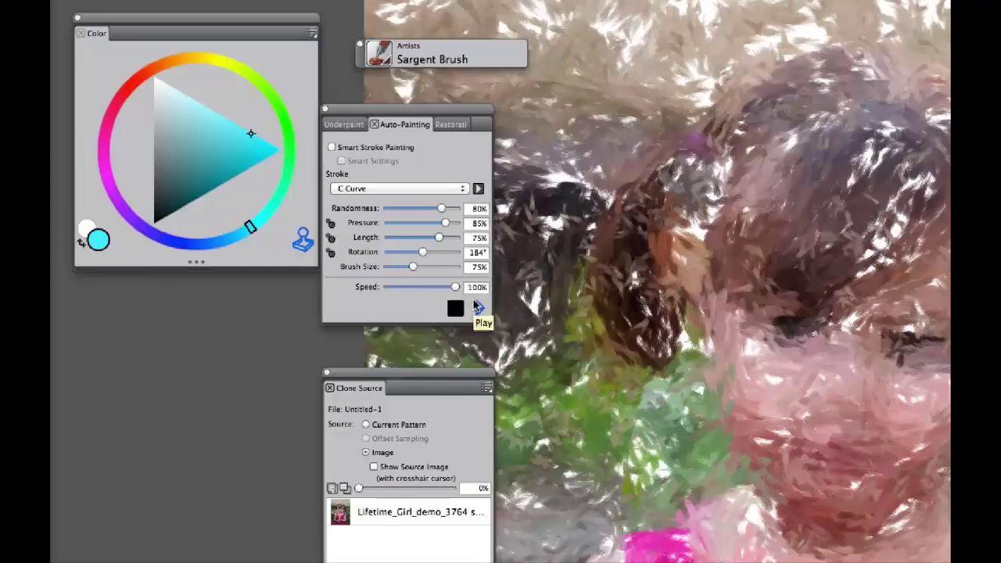
pyautogui.click(303, 241)
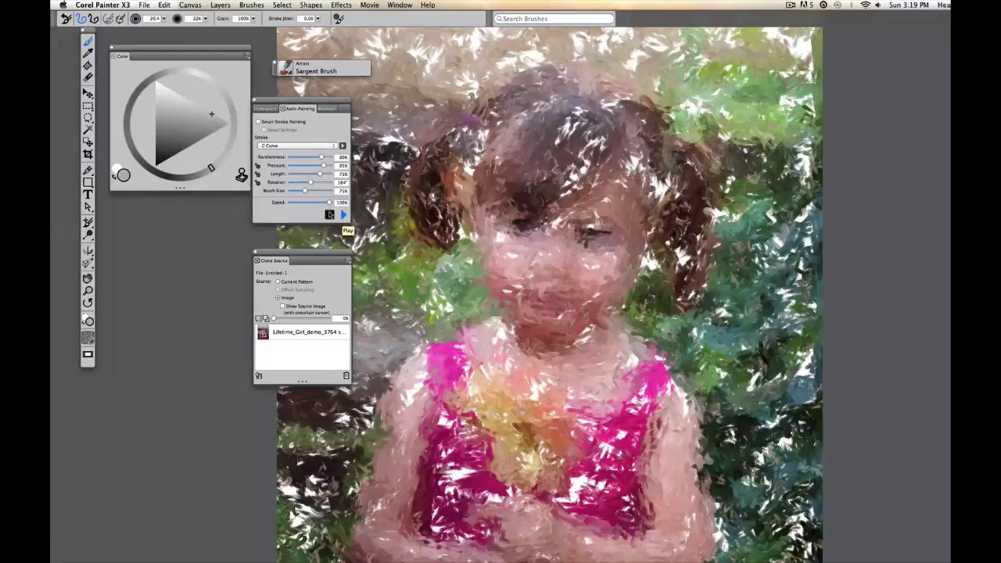
# Auto-paint a pass of C Curve strokes over the portrait with the Sargent Brush at size 64.9
pyautogui.scroll(-3, 478, 227)
pyautogui.scroll(-2, 478, 226)
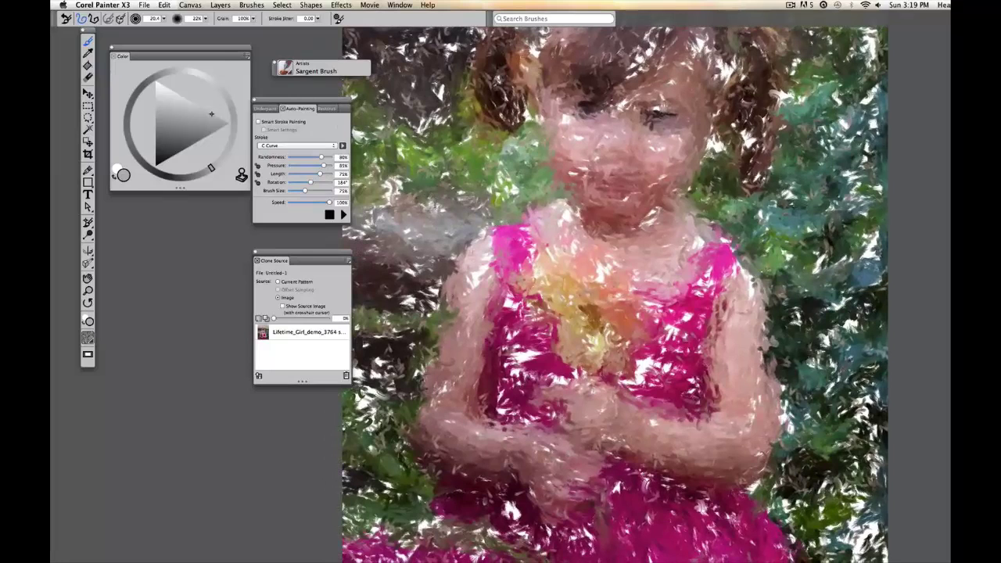
pyautogui.click(343, 214)
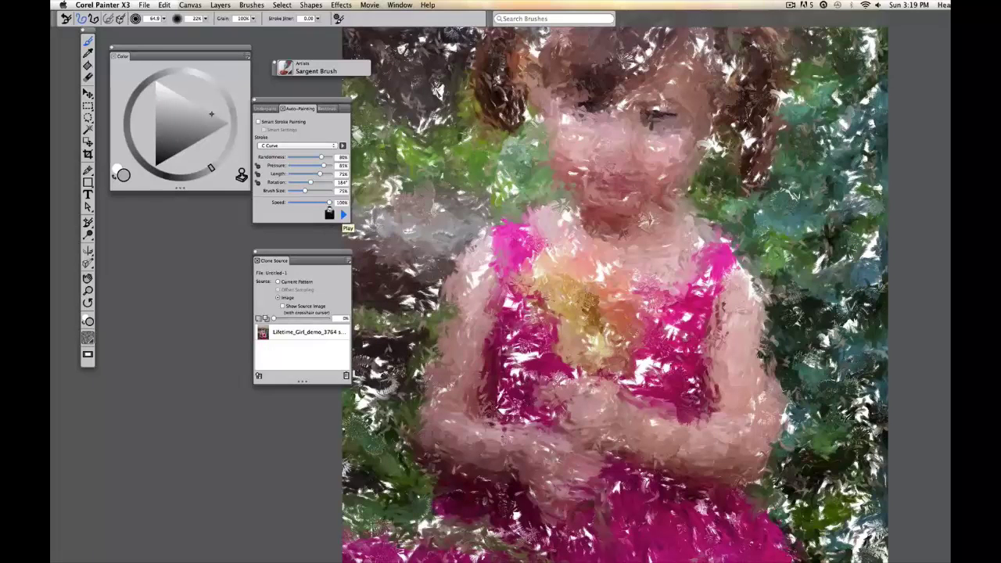
# Examine the Sargent Brush strokes on the dress, flower and background up close
pyautogui.press('super+equal')
pyautogui.press('super+equal')
pyautogui.press('super+equal')
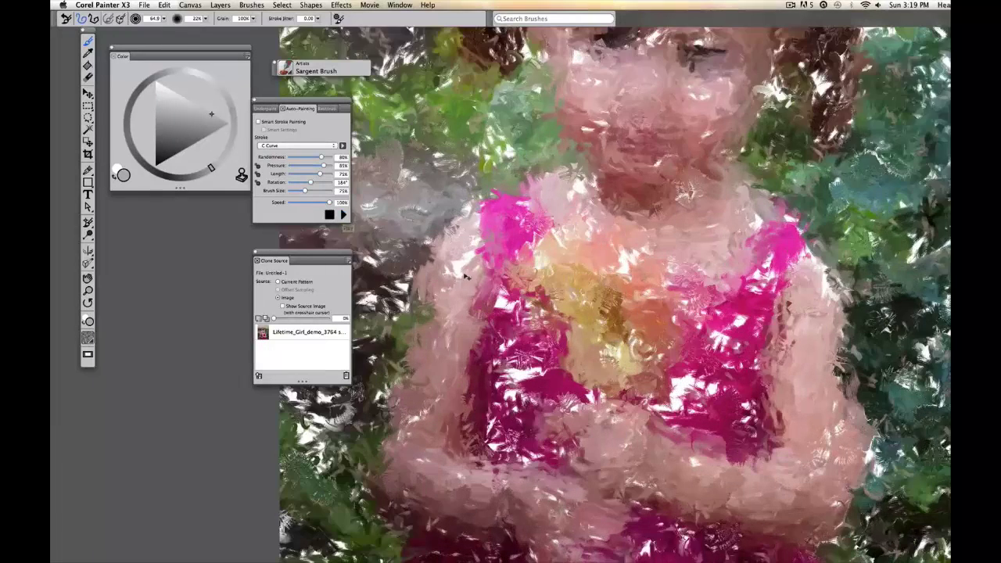
pyautogui.scroll(5, 552, 293)
pyautogui.hscroll(-5, 552, 293)
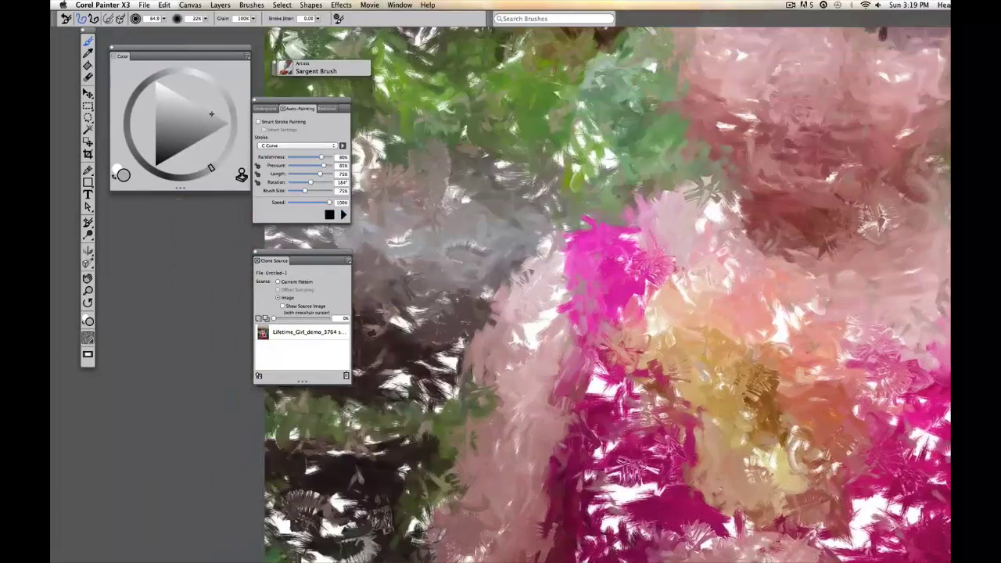
pyautogui.press('super+minus')
pyautogui.press('super+minus')
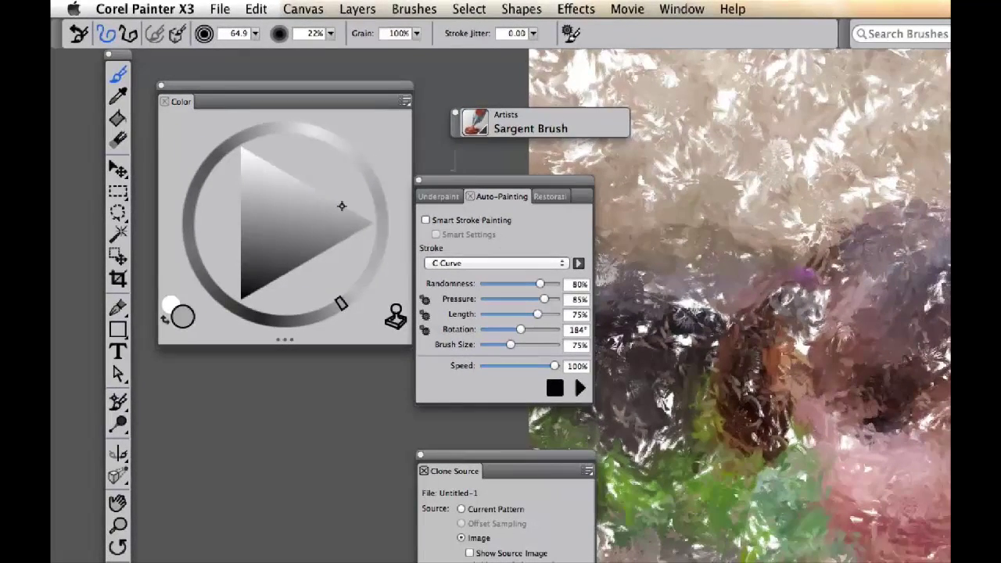
# Switch back to the Impressionist brush in Artists and auto-paint another pass over the portrait
pyautogui.click(478, 130)
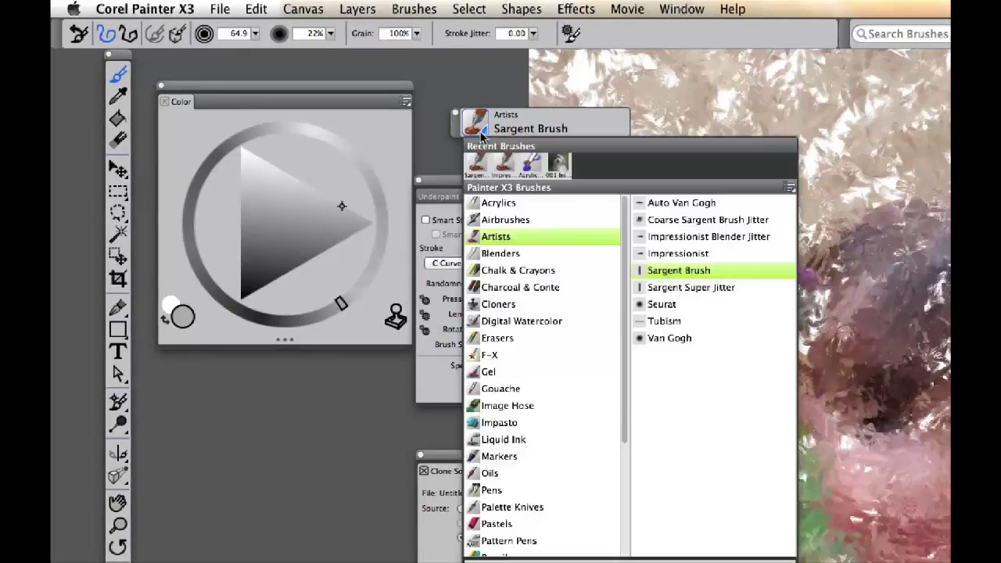
pyautogui.click(661, 254)
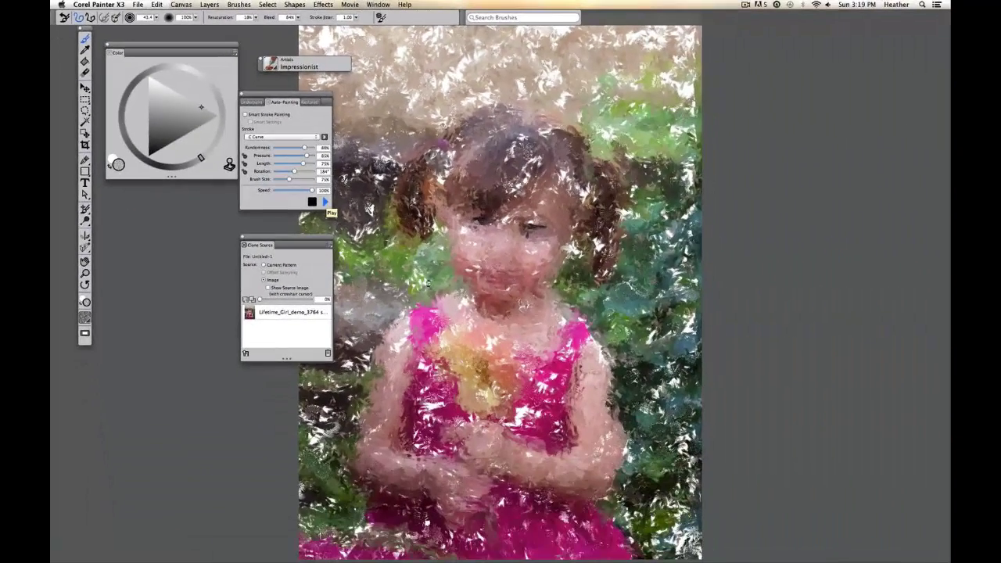
pyautogui.click(325, 202)
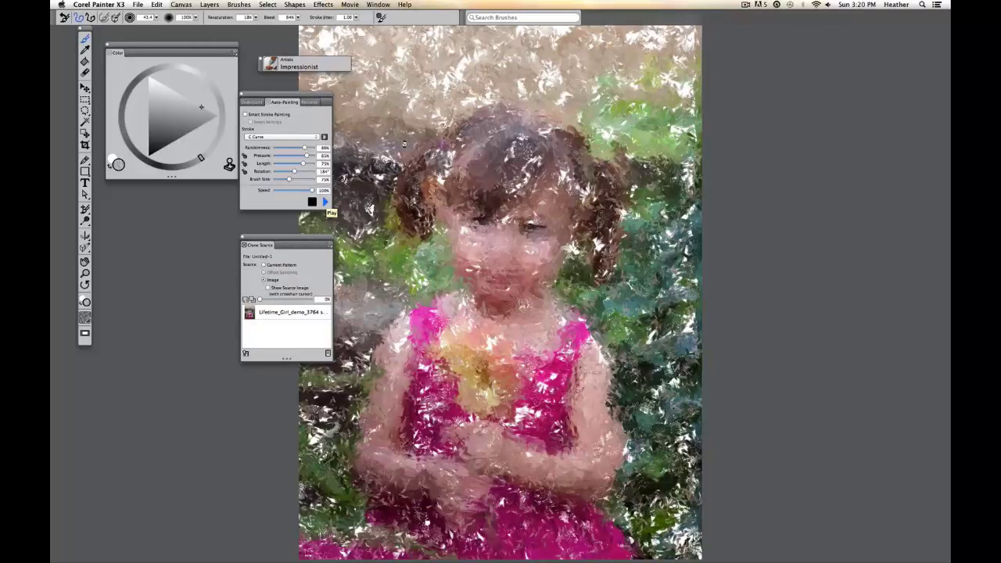
pyautogui.click(312, 202)
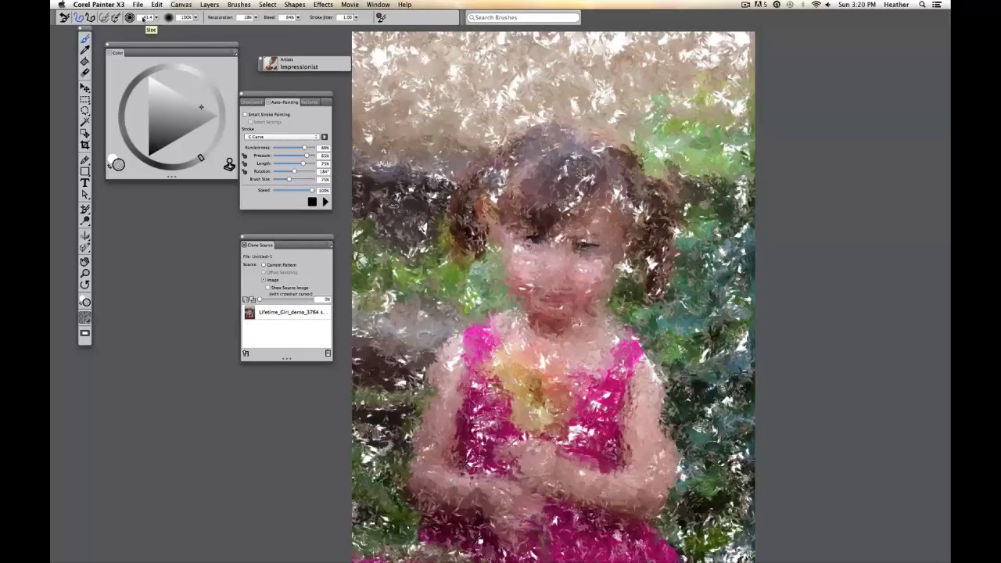
# Auto-paint further Impressionist passes at brush size 20, finishing with Smart Stroke Painting enabled and Smart Settings off
pyautogui.write('20')
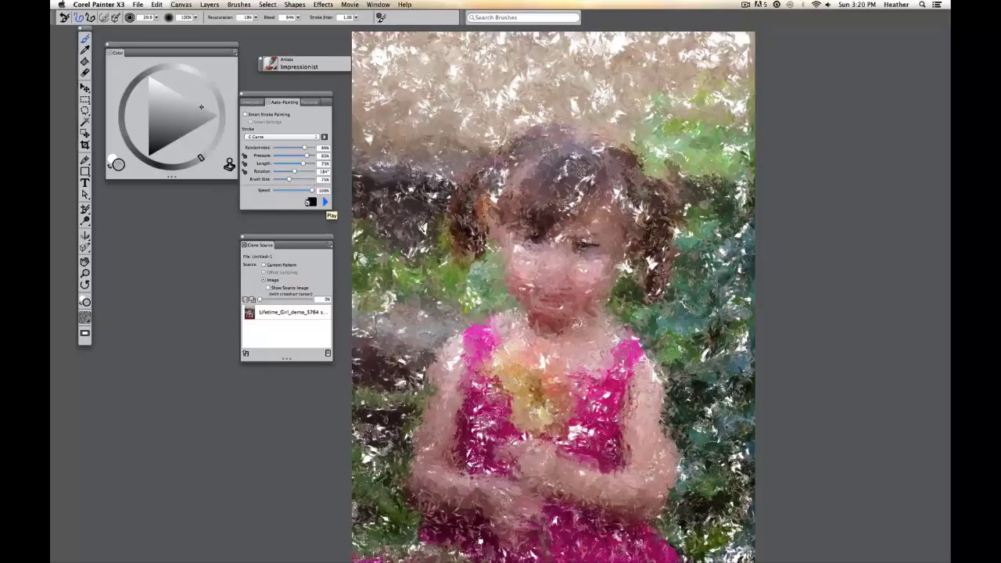
pyautogui.click(312, 203)
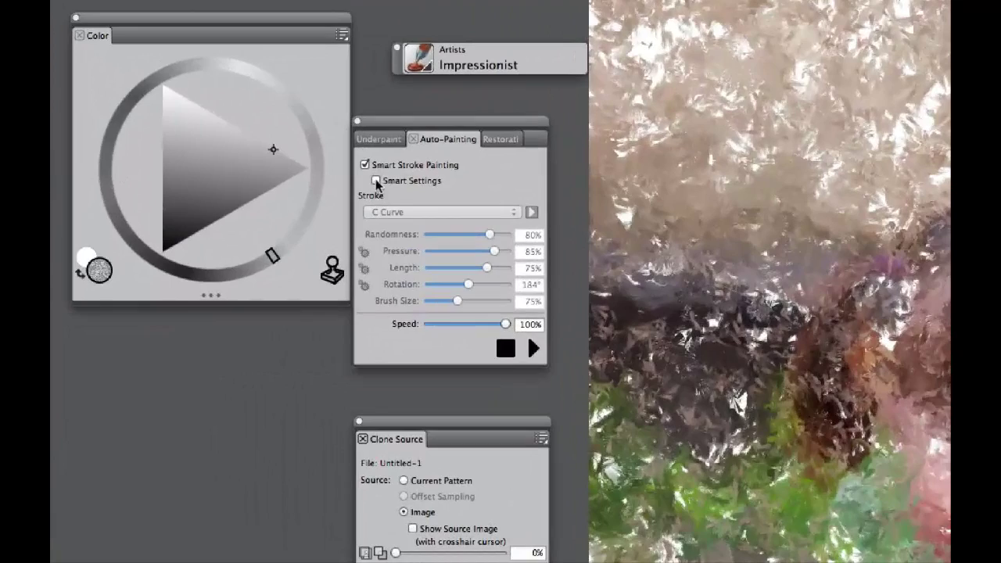
pyautogui.click(534, 349)
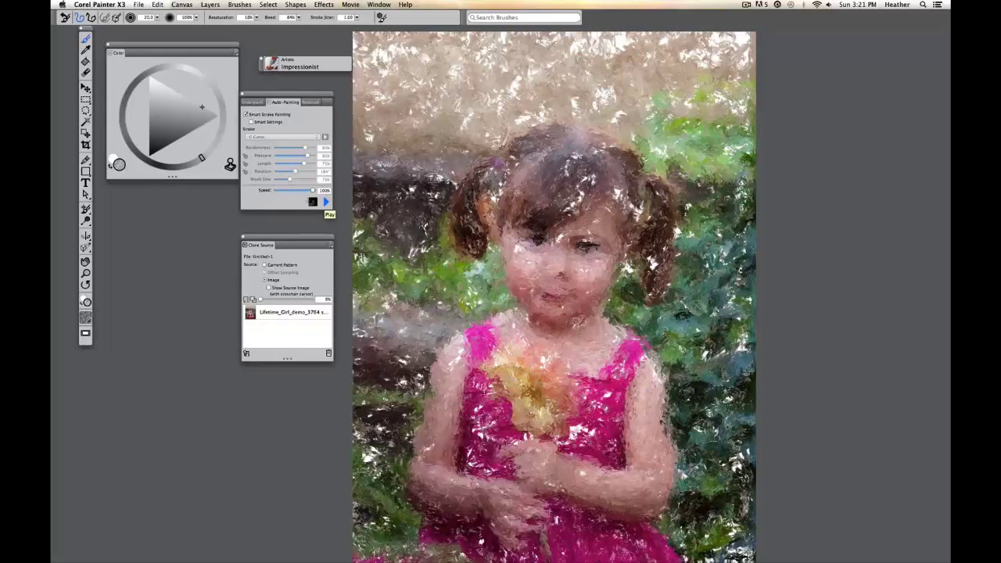
pyautogui.click(313, 202)
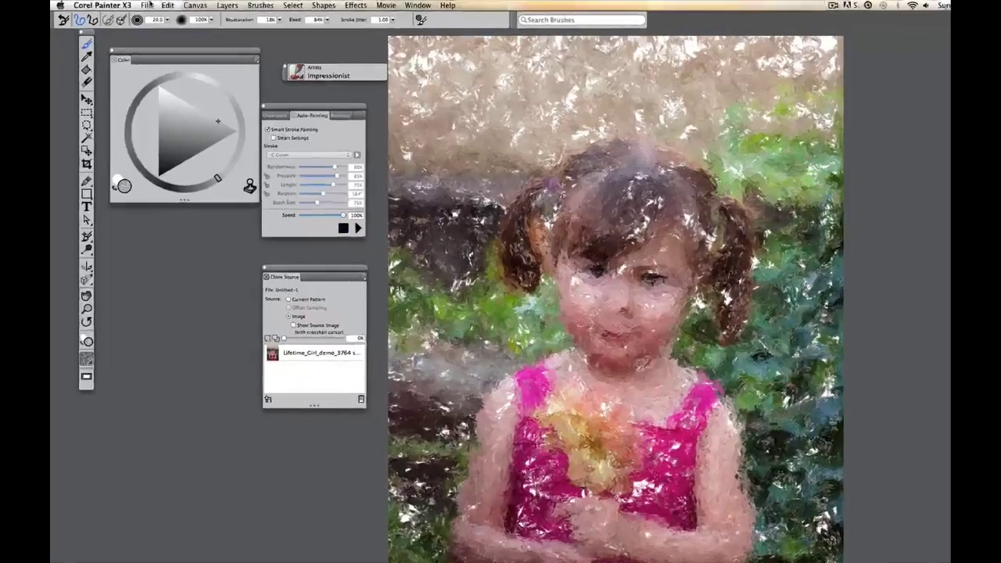
# Start saving a copy of the painting to the Desktop under the name "1 ptr pink flower"
pyautogui.click(137, 4)
pyautogui.click(281, 189)
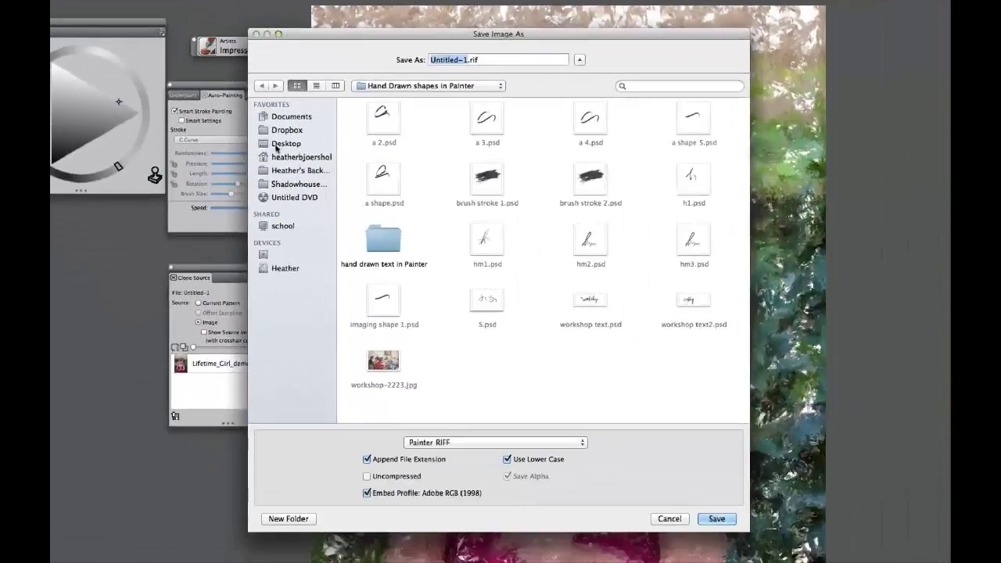
pyautogui.click(541, 262)
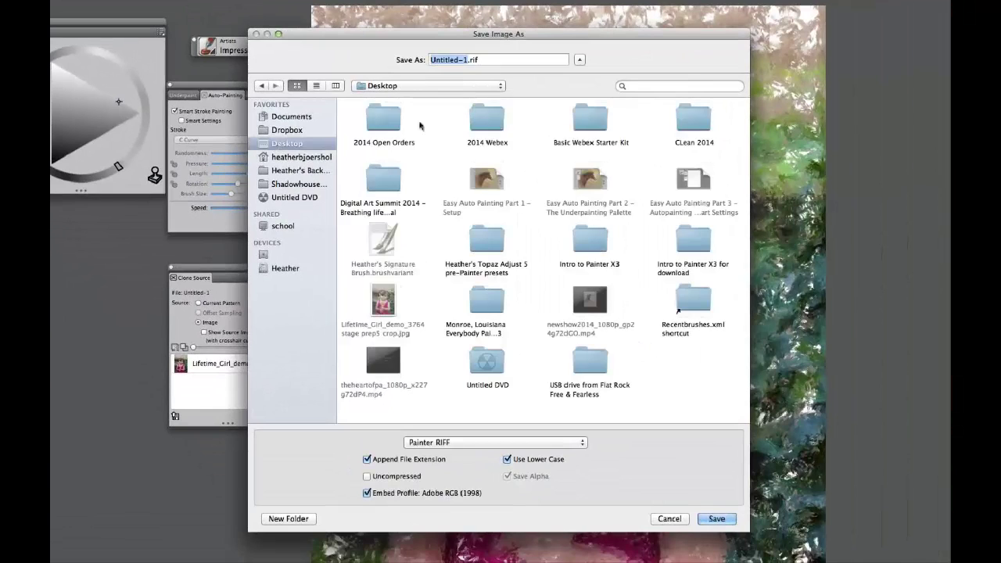
pyautogui.write('1 ')
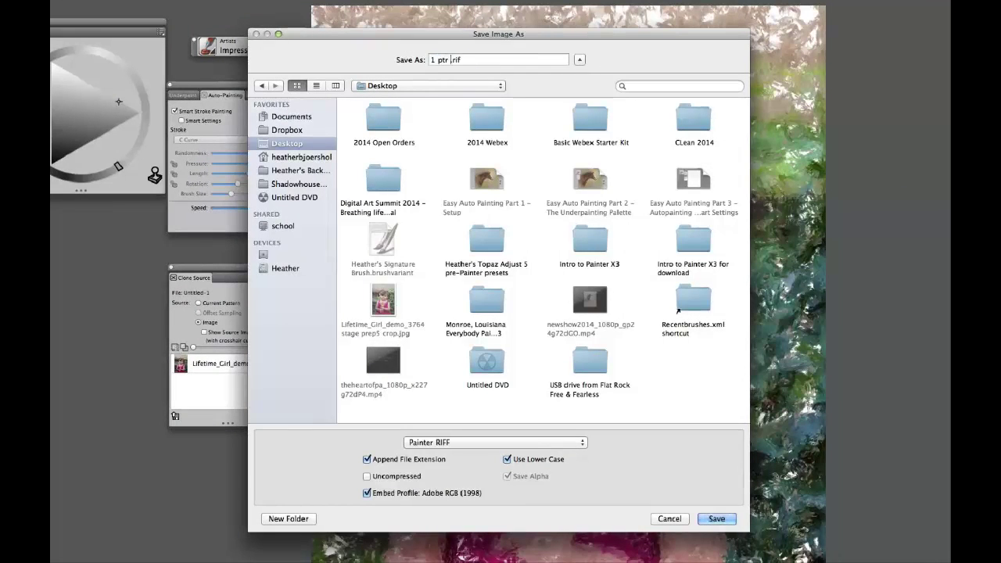
pyautogui.write('ptr pink')
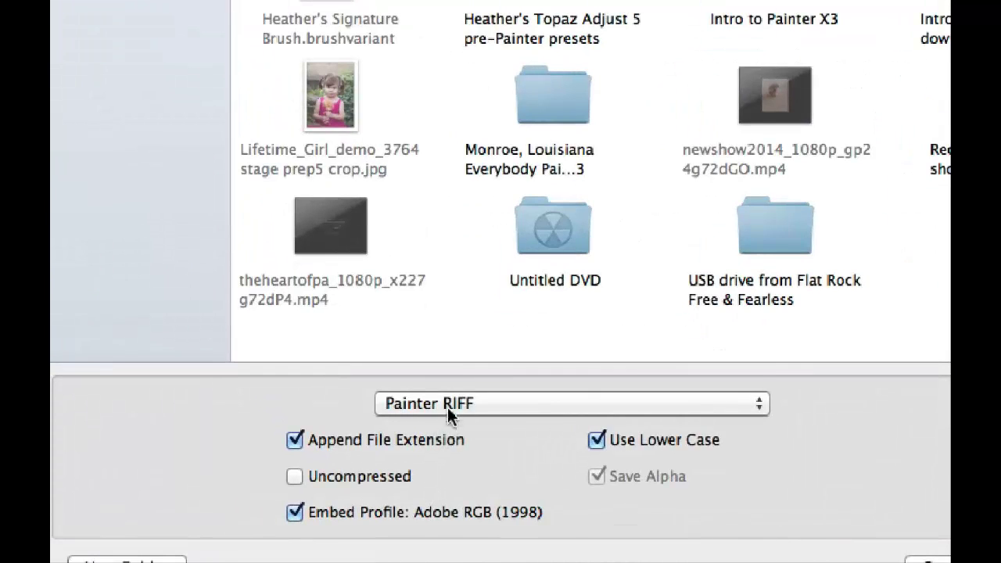
# Compare the available file formats and save the painting as Painter RIFF with Uncompressed enabled
pyautogui.click(447, 412)
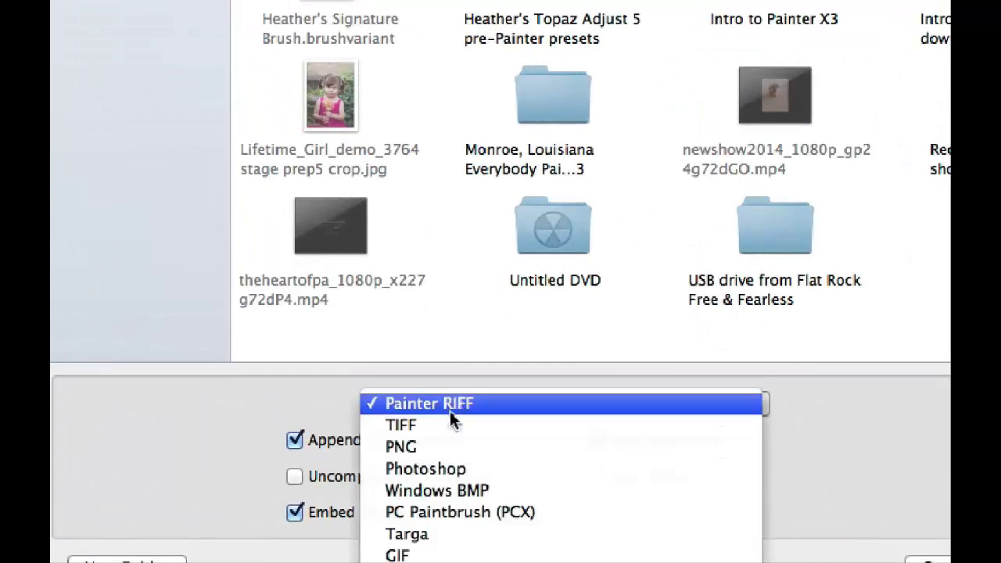
pyautogui.click(446, 471)
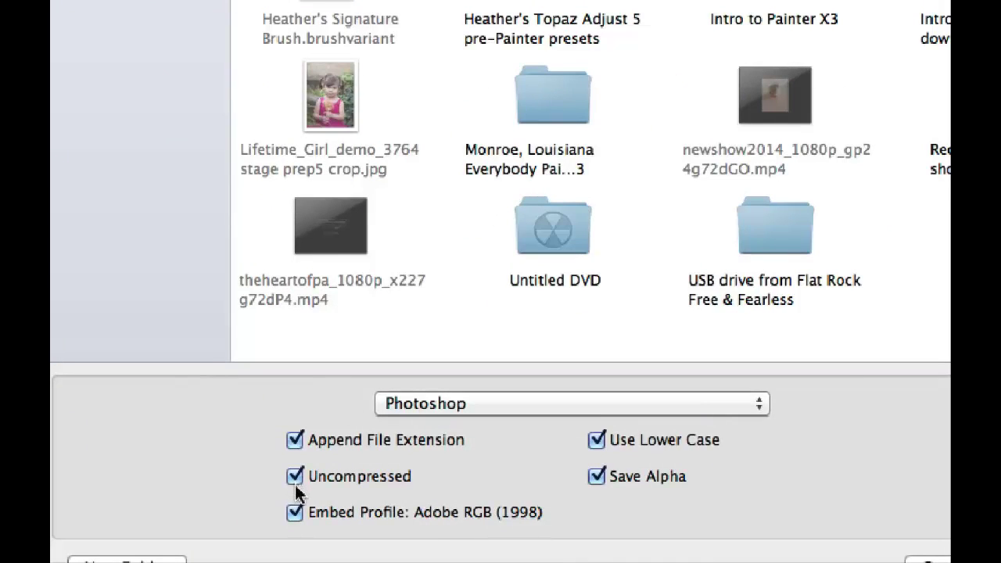
pyautogui.click(426, 410)
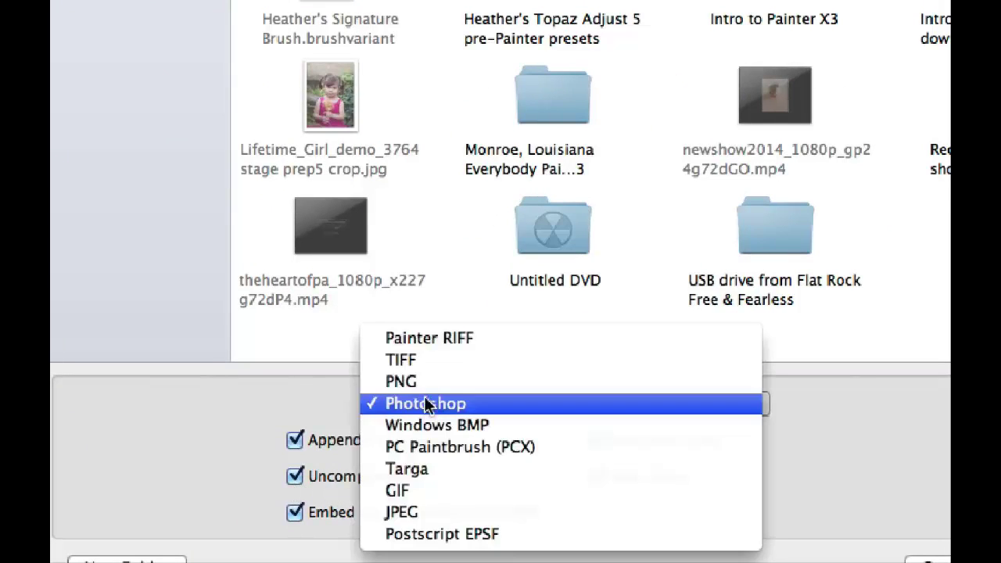
pyautogui.click(414, 339)
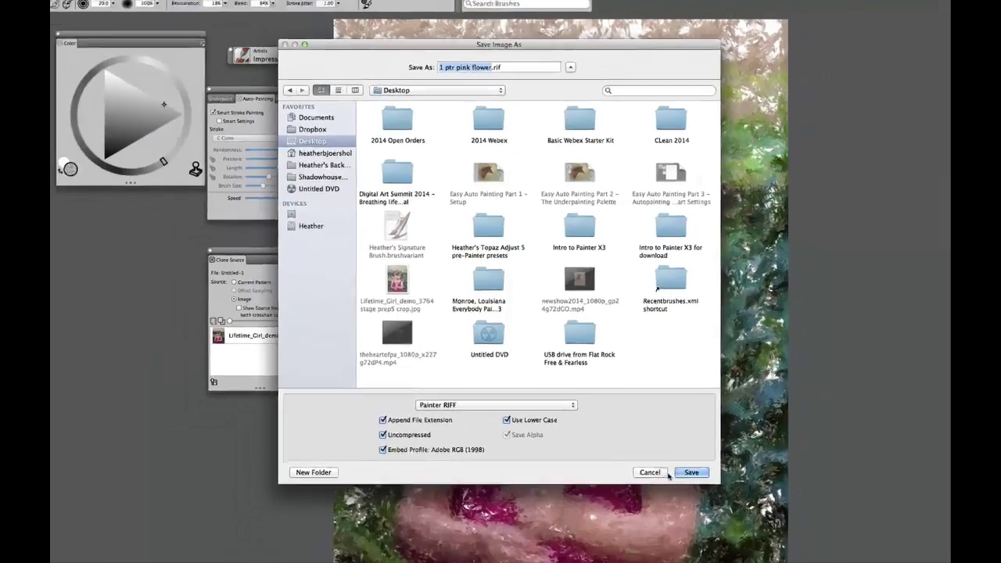
pyautogui.click(716, 519)
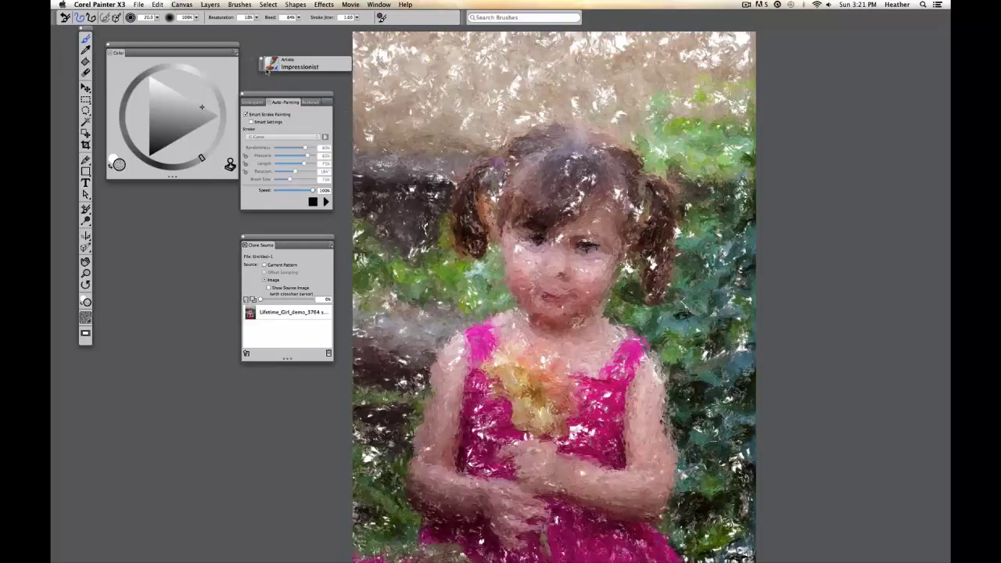
# Switch to the Acrylics Dry Brush from the Smart Strokes category and auto-paint a pass over the portrait
pyautogui.click(272, 65)
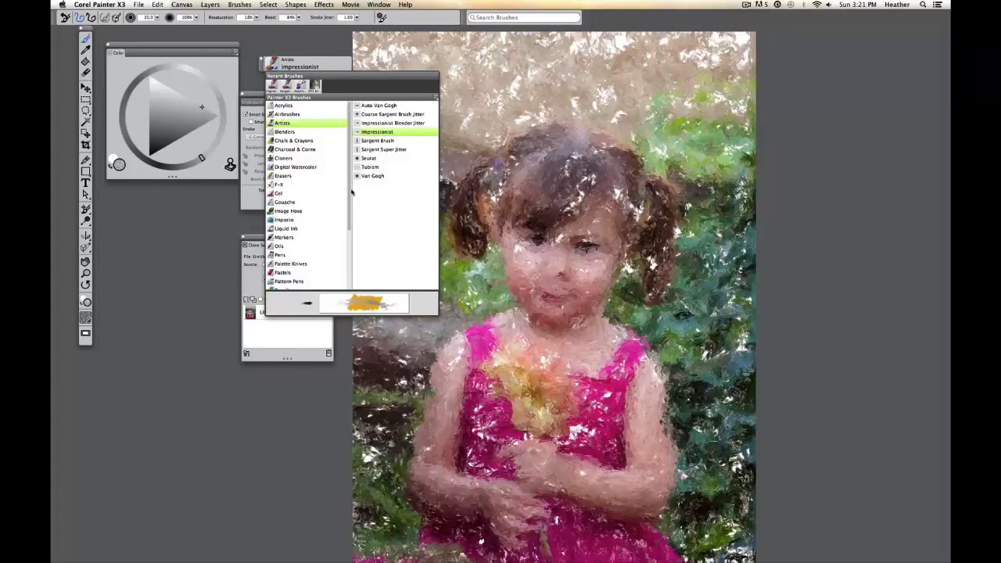
pyautogui.scroll(-5, 352, 187)
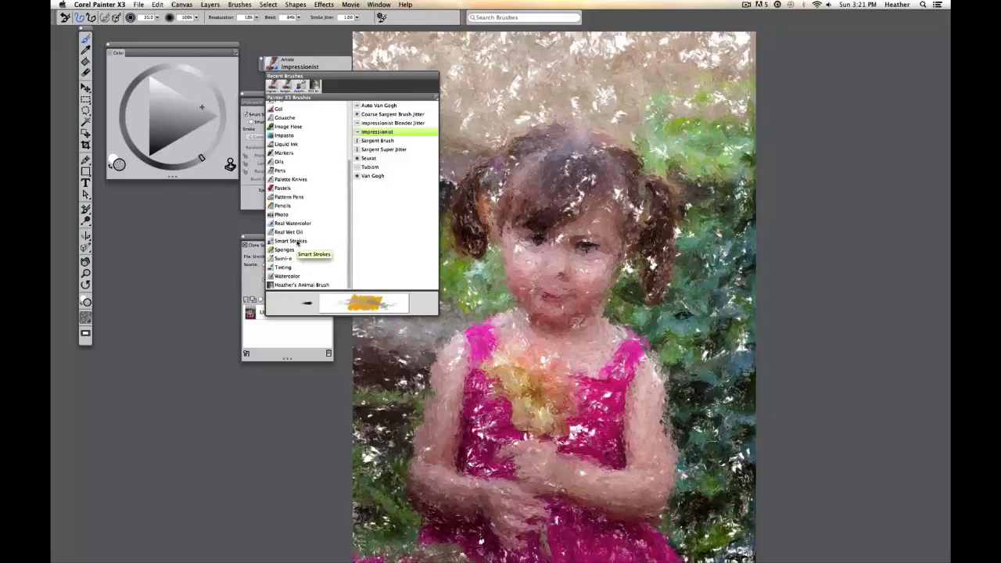
pyautogui.click(298, 243)
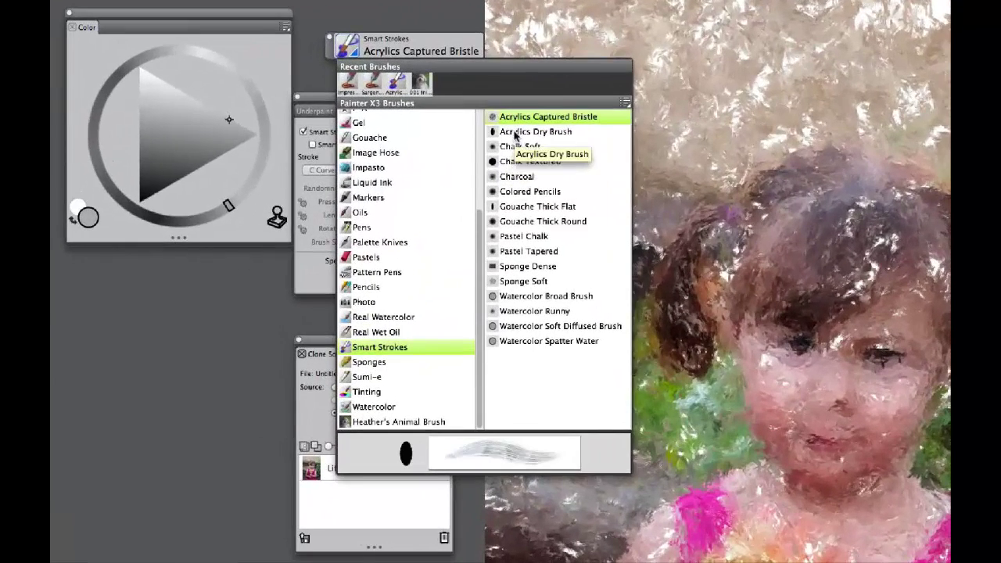
pyautogui.click(508, 133)
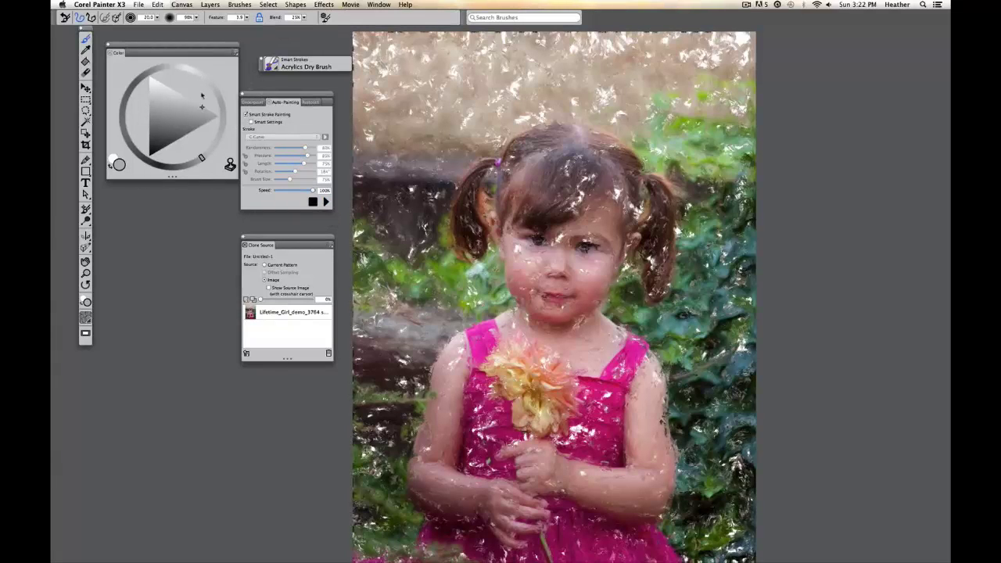
# Try an auto-painted pass with the Sponge Dense brush from Smart Strokes and undo it
pyautogui.click(270, 67)
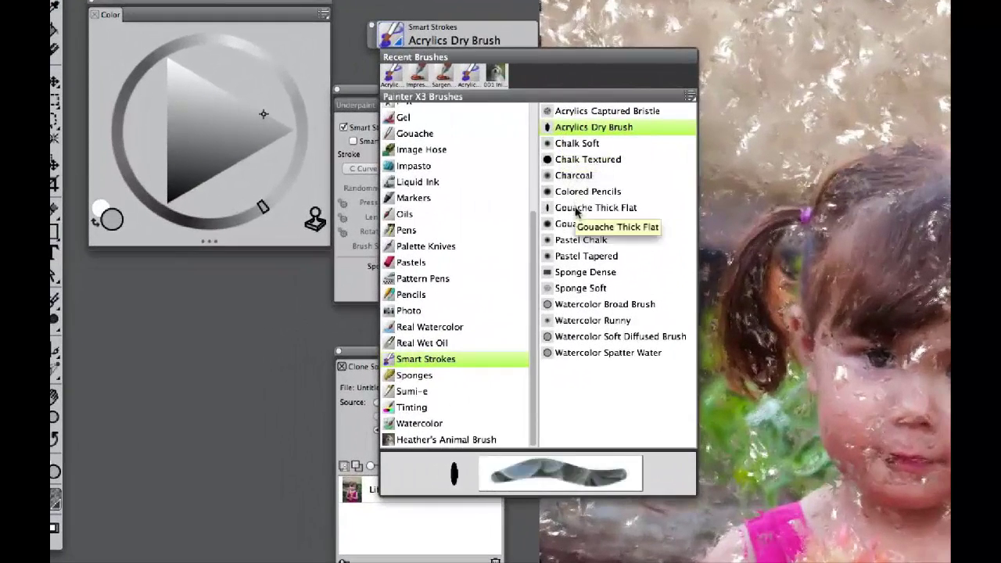
pyautogui.click(571, 274)
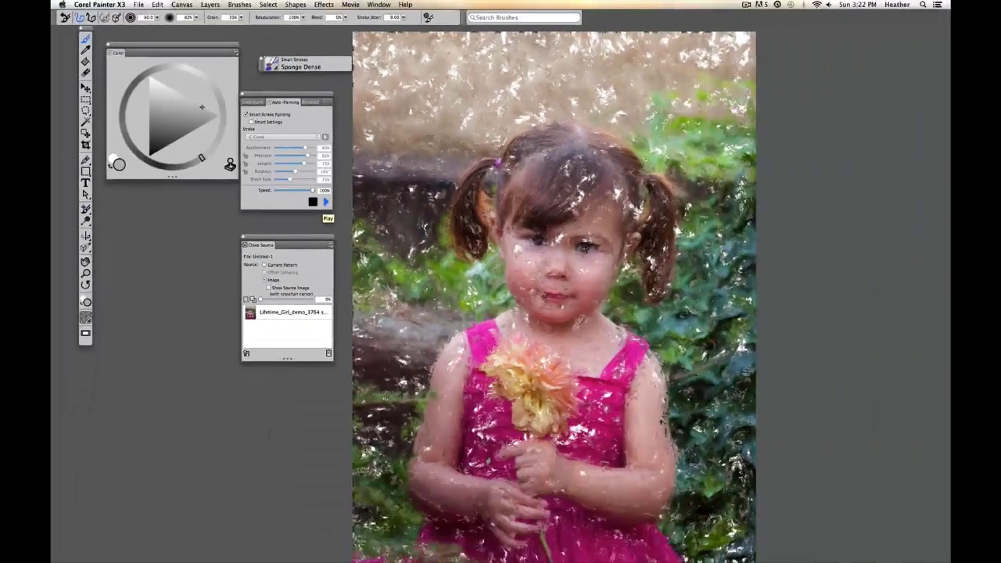
pyautogui.click(327, 201)
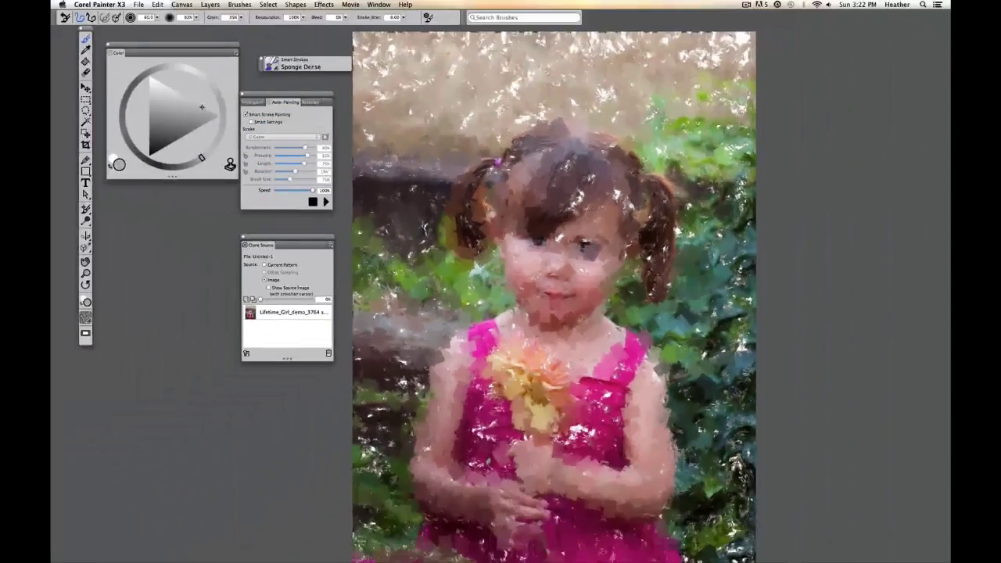
pyautogui.click(158, 5)
pyautogui.click(163, 16)
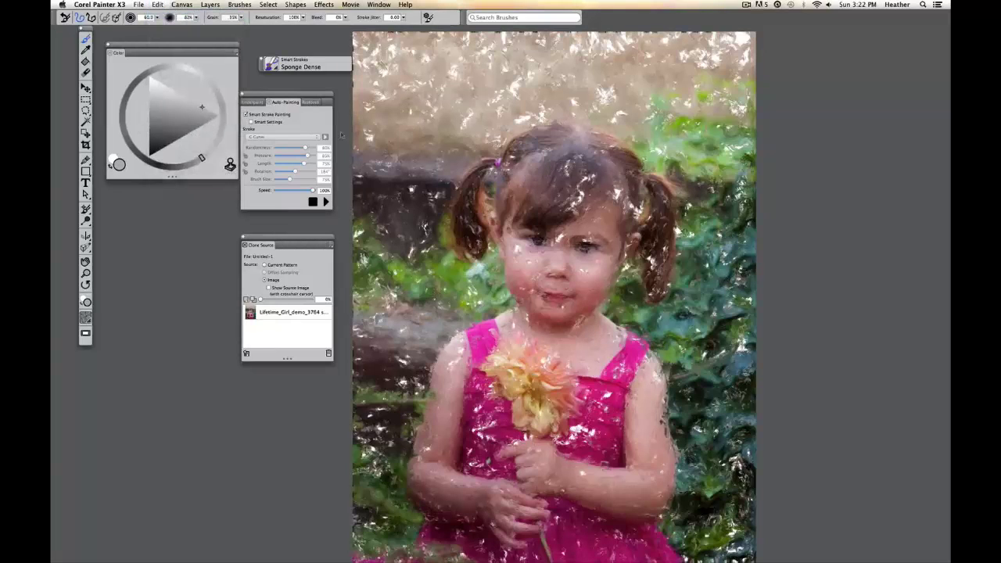
# Try the Sponge Soft brush, switch to Chalk Soft in Smart Strokes, and auto-paint a pass over the portrait
pyautogui.click(275, 68)
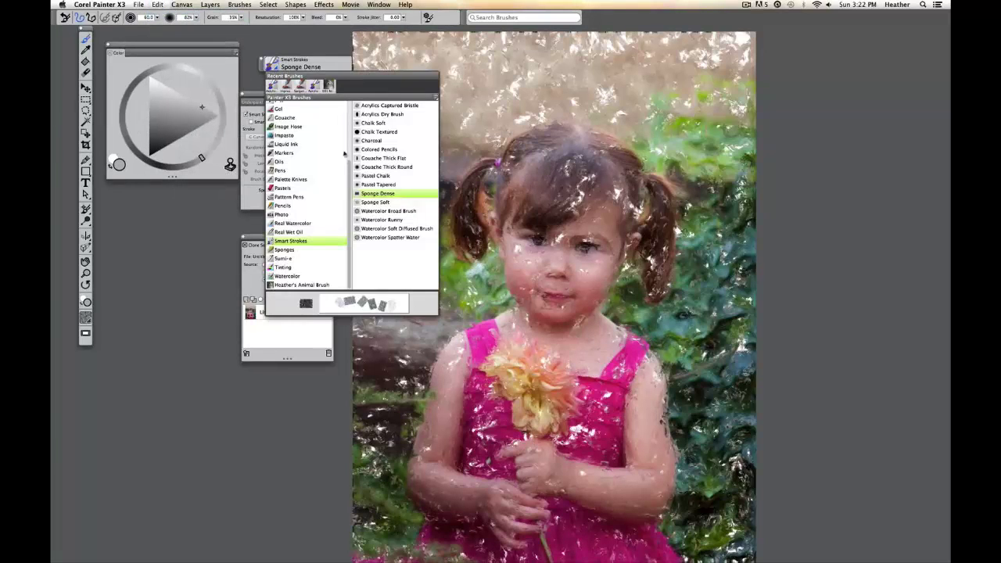
pyautogui.click(373, 203)
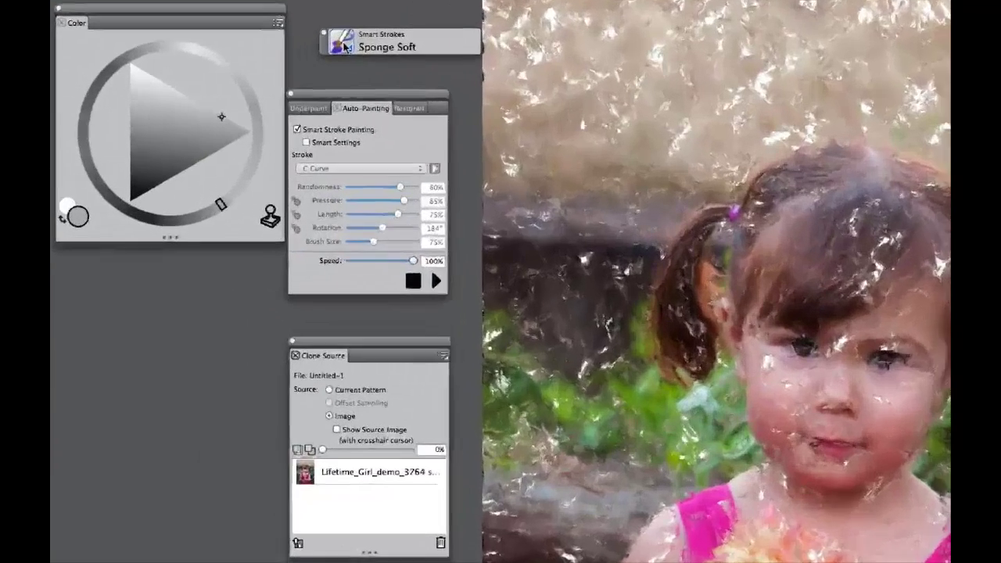
pyautogui.click(313, 65)
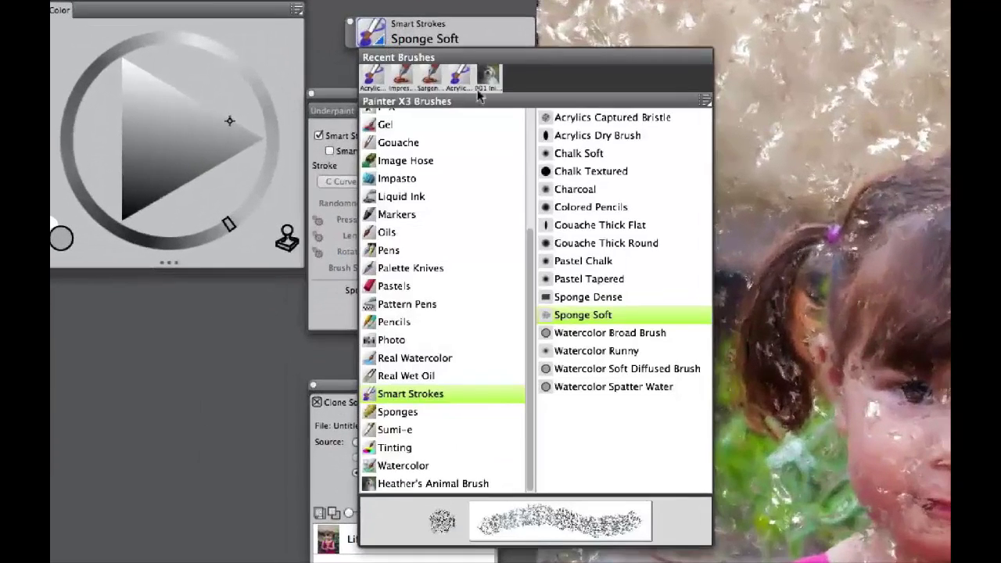
pyautogui.click(564, 155)
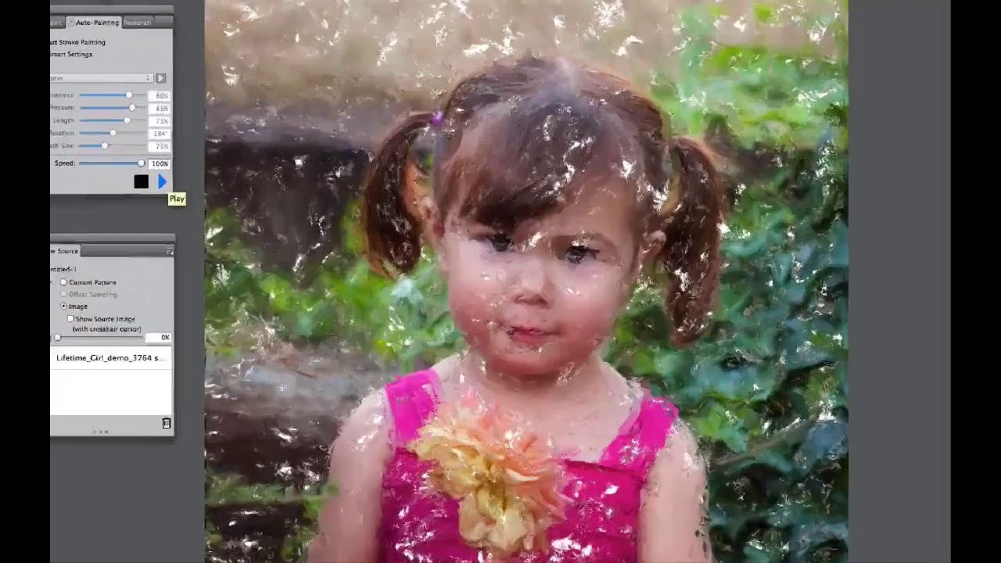
pyautogui.click(162, 182)
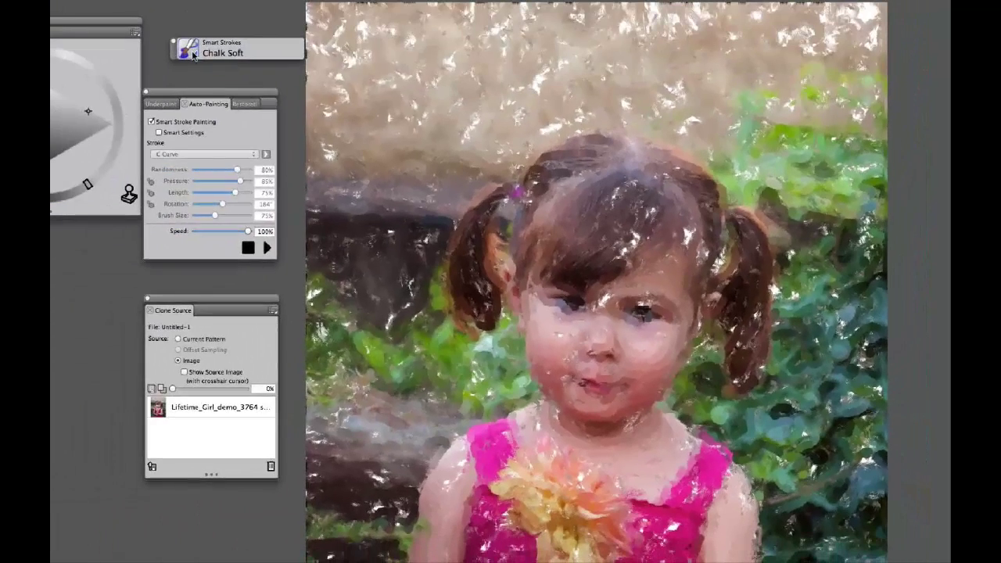
# Return to the Acrylics Dry Brush in Smart Strokes and auto-paint another pass over the portrait
pyautogui.click(193, 55)
pyautogui.click(331, 123)
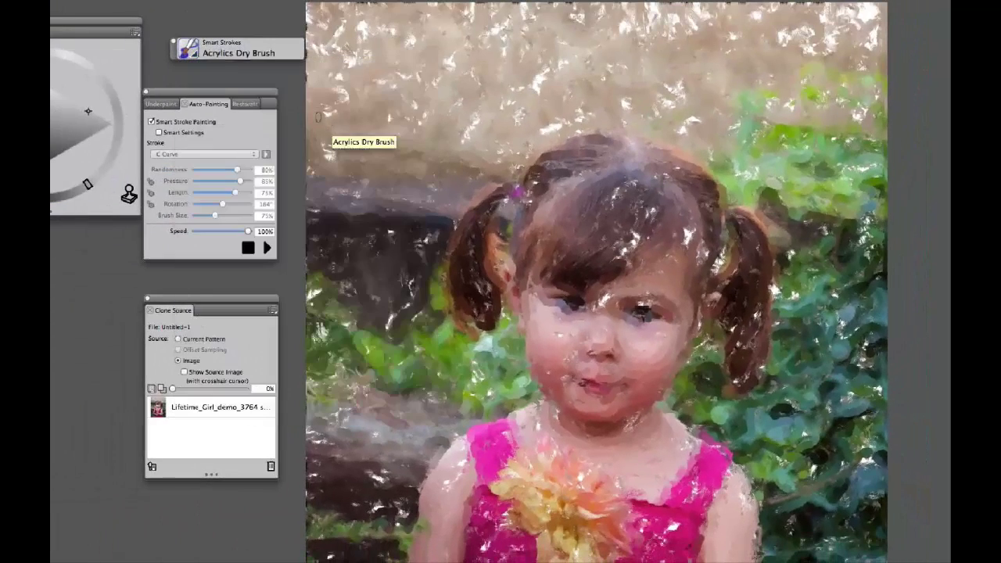
pyautogui.click(267, 247)
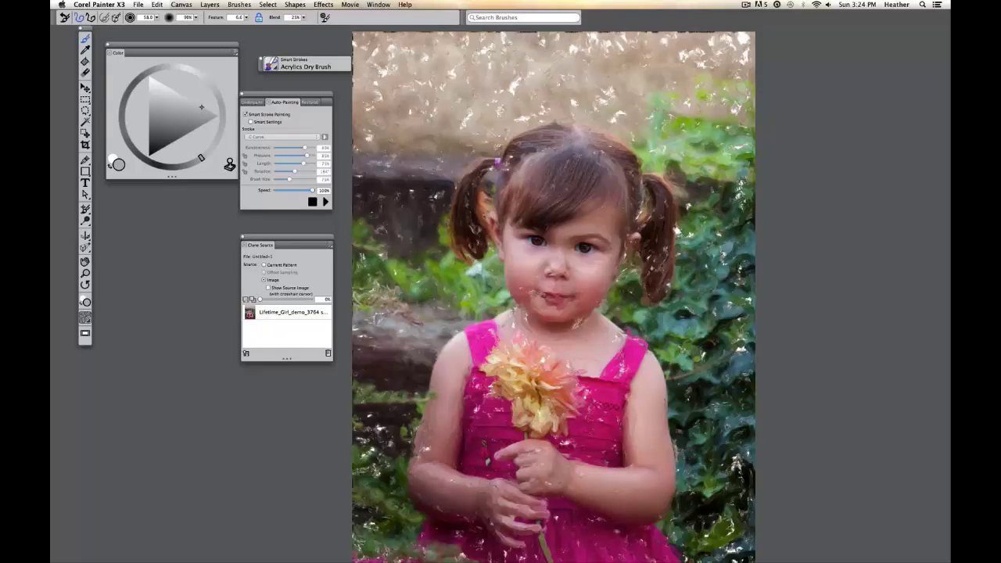
# Hand-paint clone strokes over the girl's mouth and chin with the Acrylics Dry Brush to restore facial detail
pyautogui.moveTo(525, 294); pyautogui.dragTo(568, 283)
pyautogui.moveTo(570, 322); pyautogui.dragTo(588, 324)
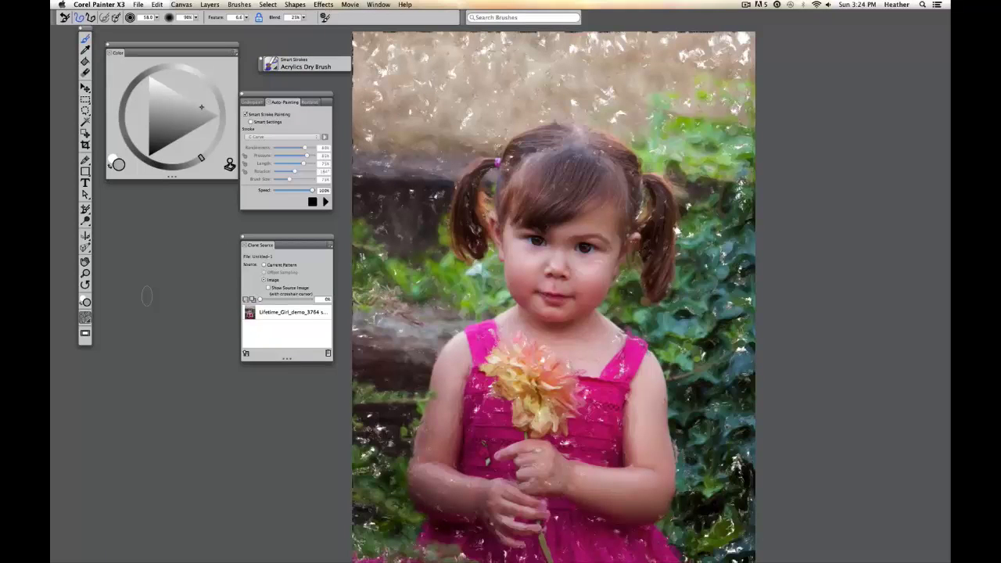
pyautogui.moveTo(266, 93); pyautogui.dragTo(282, 97)
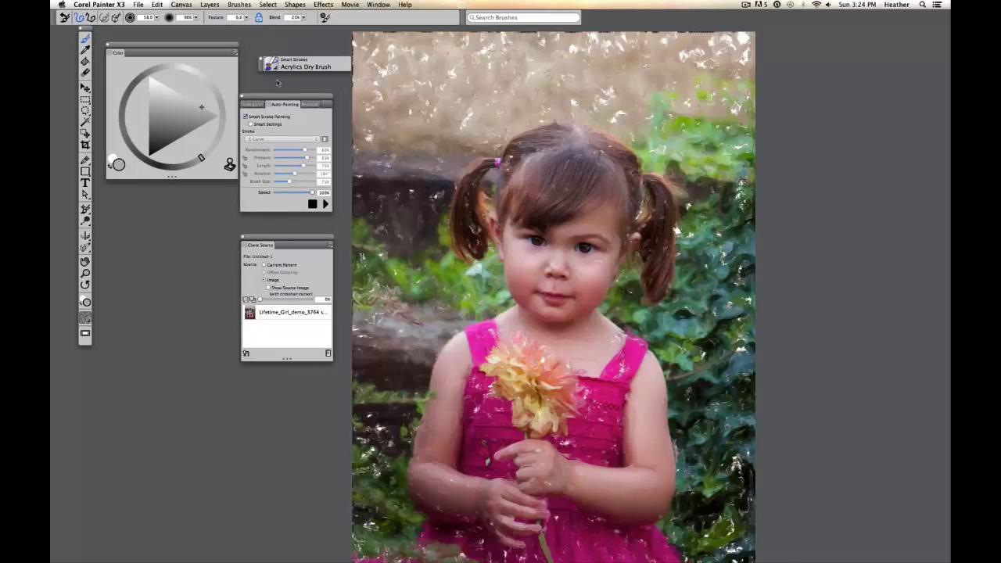